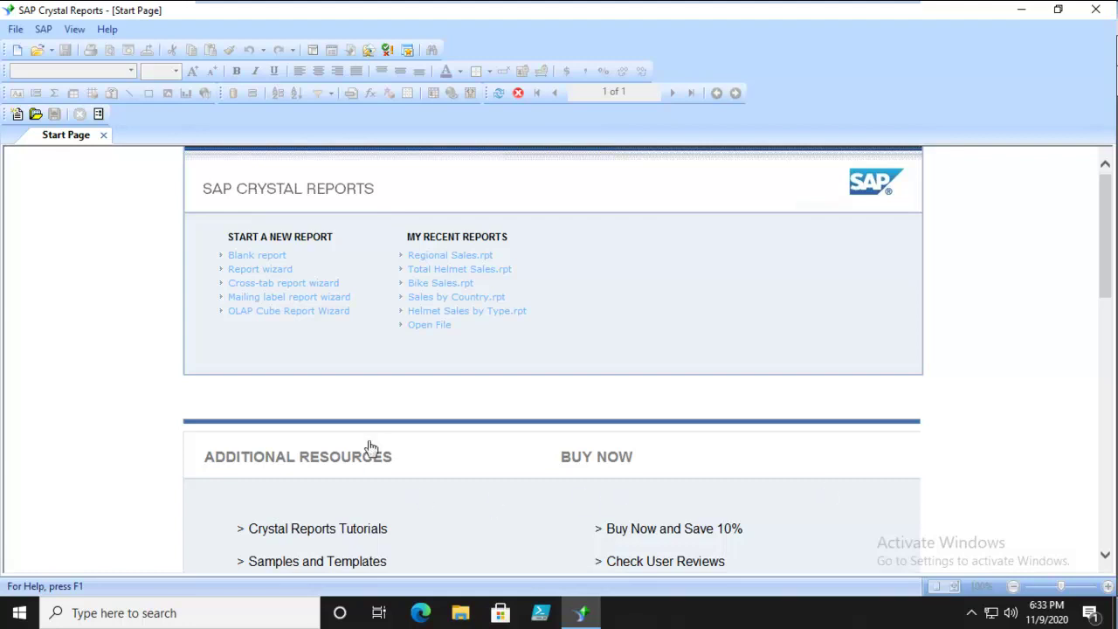
Open Products List from 095028Data\Enhancing Report Functionality and switch to its Design view.
click(431, 324)
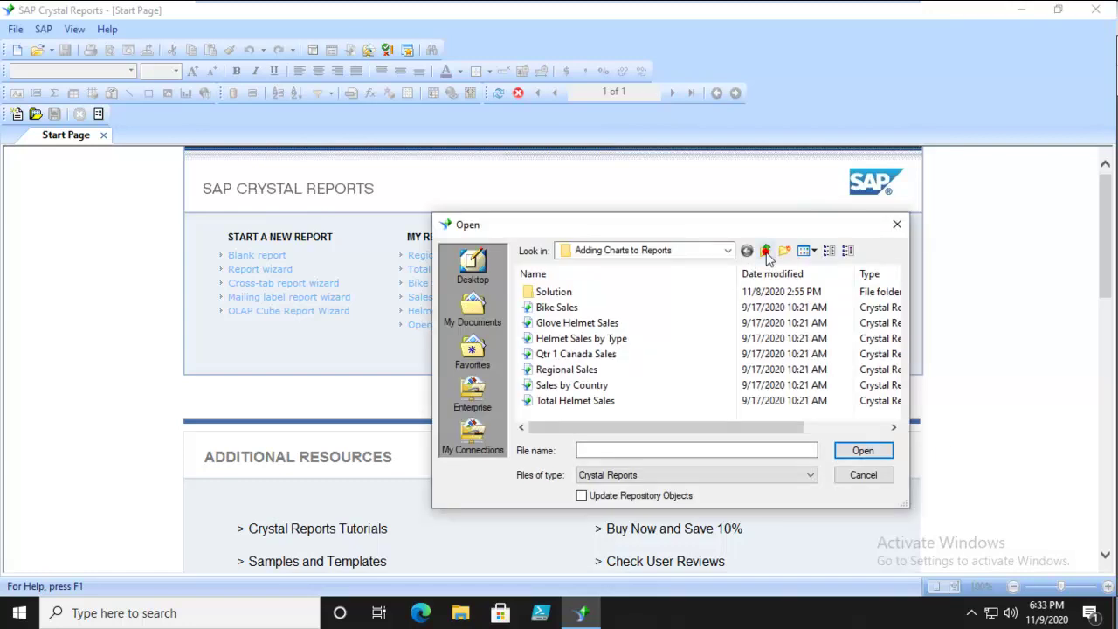
click(766, 251)
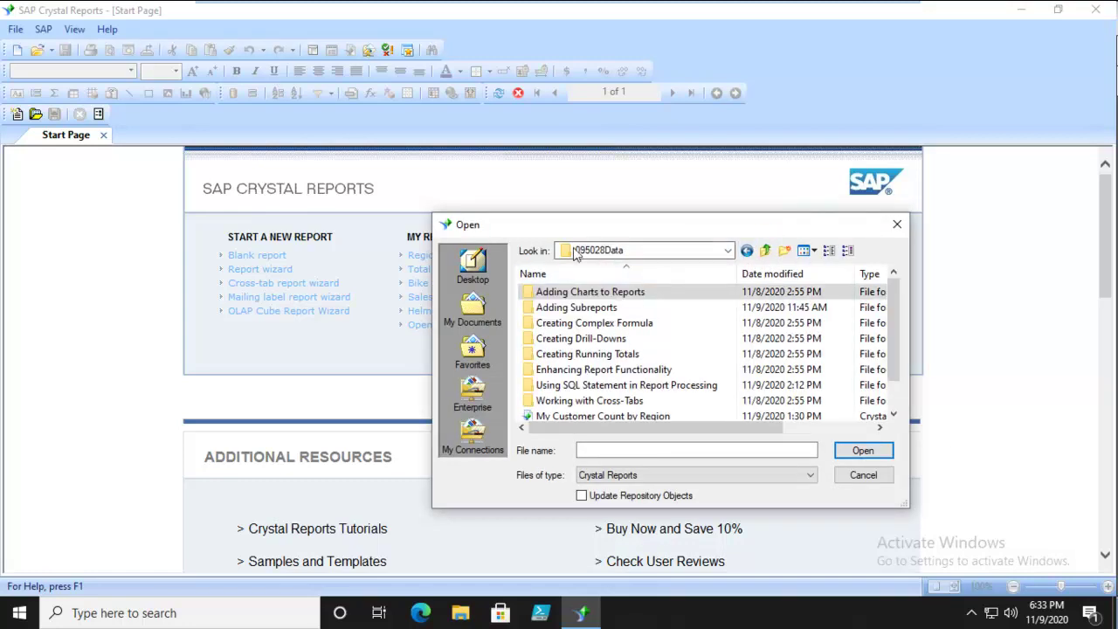
double_click(557, 371)
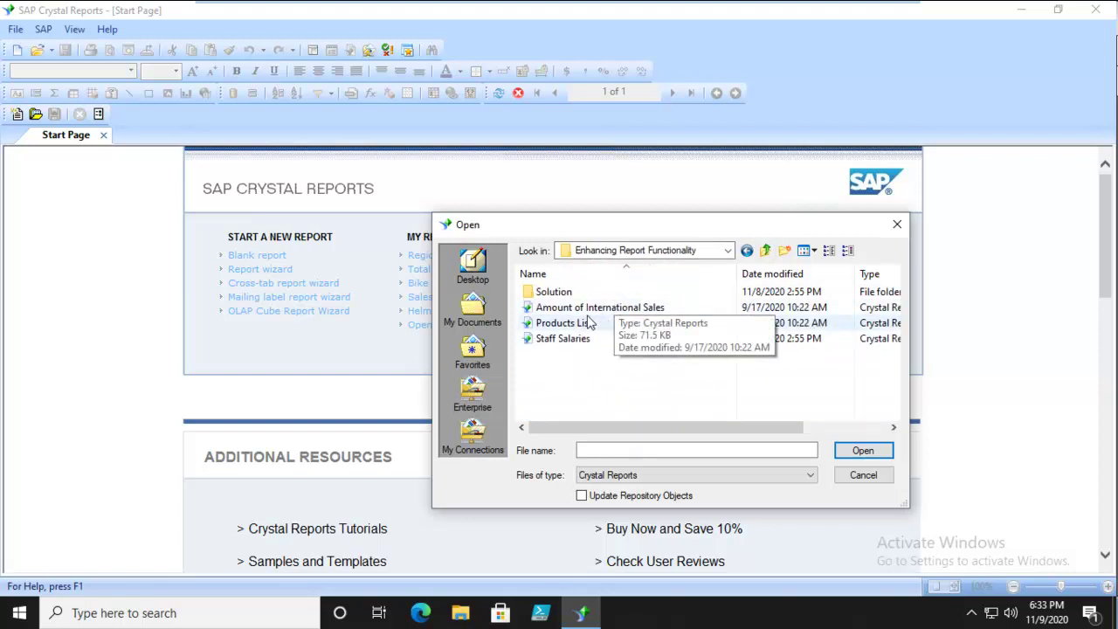
click(579, 322)
click(862, 449)
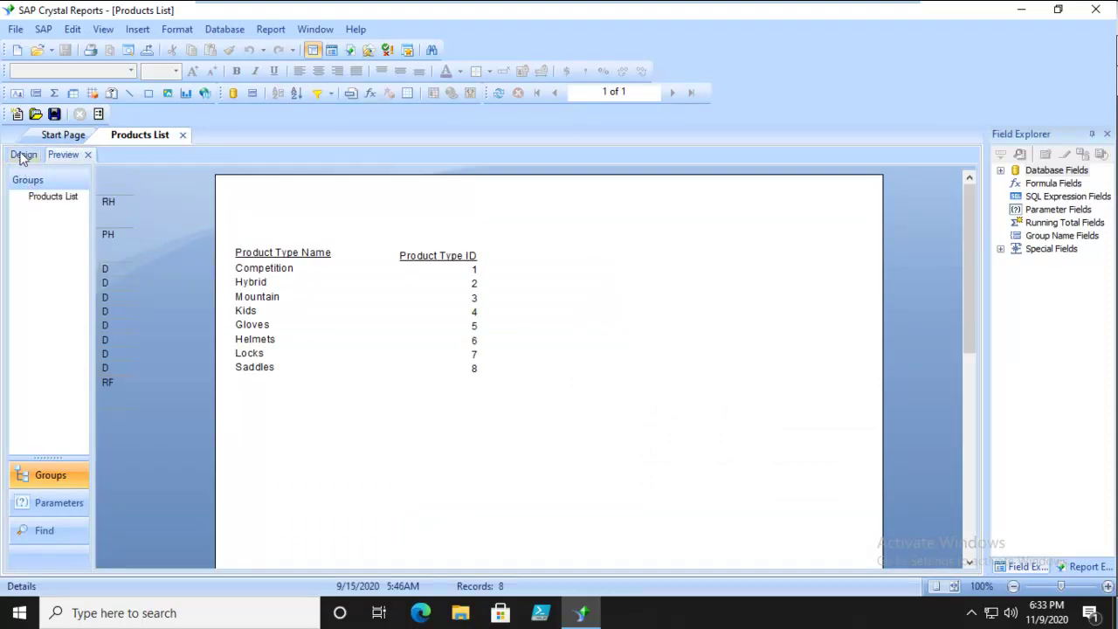
click(24, 154)
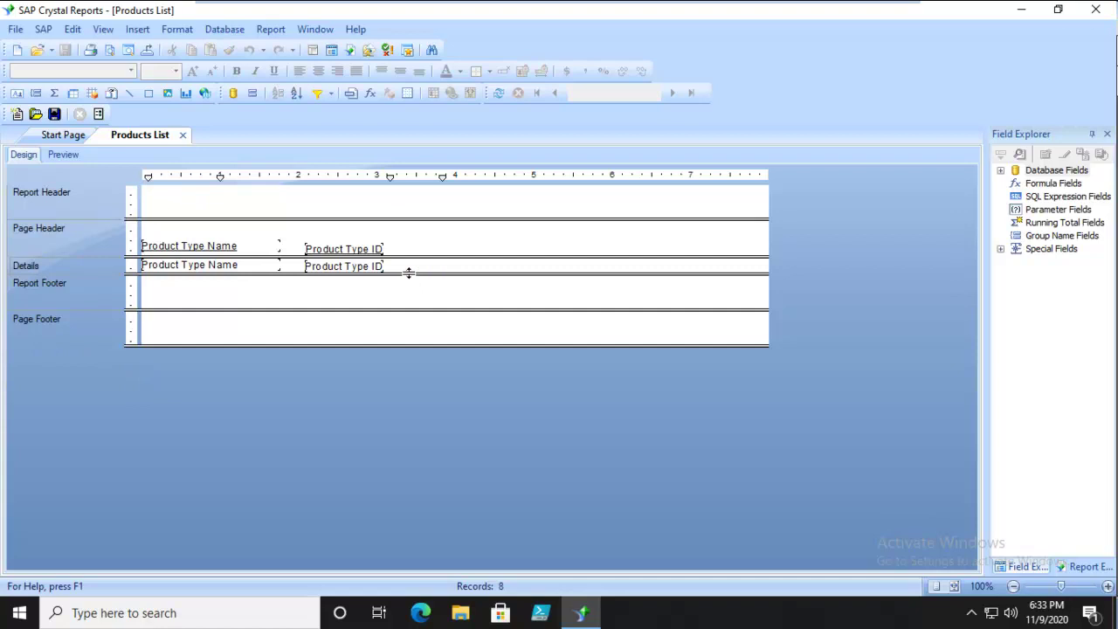
Heighten the Details section and choose the Openfile image from C:\095028Data\Enhancing Report Functionality as a picture.
drag(410, 272, 410, 303)
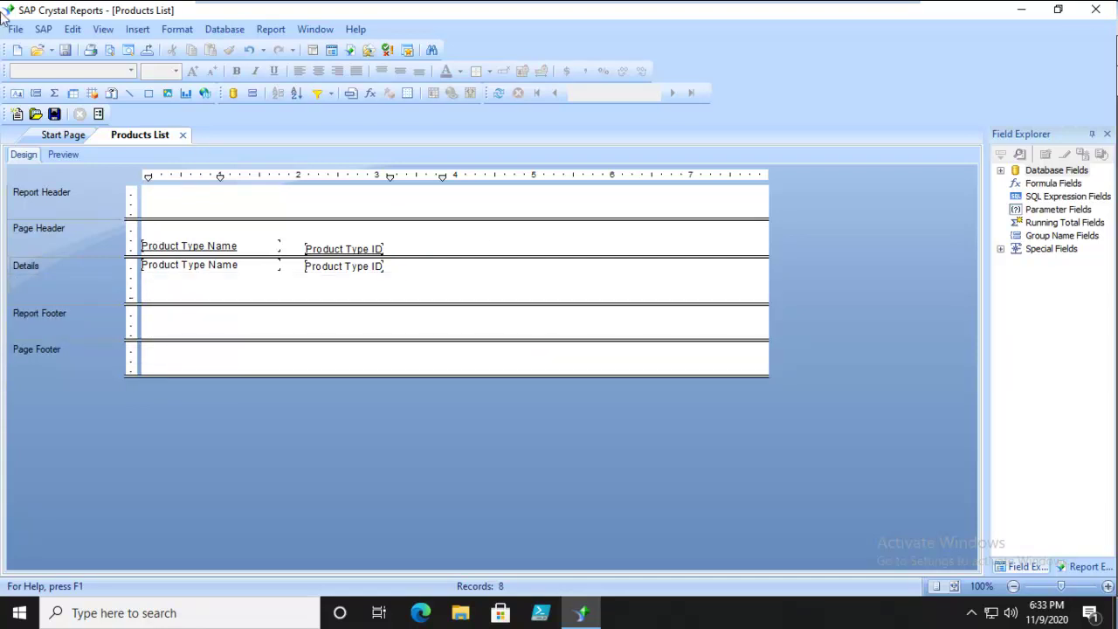
click(137, 30)
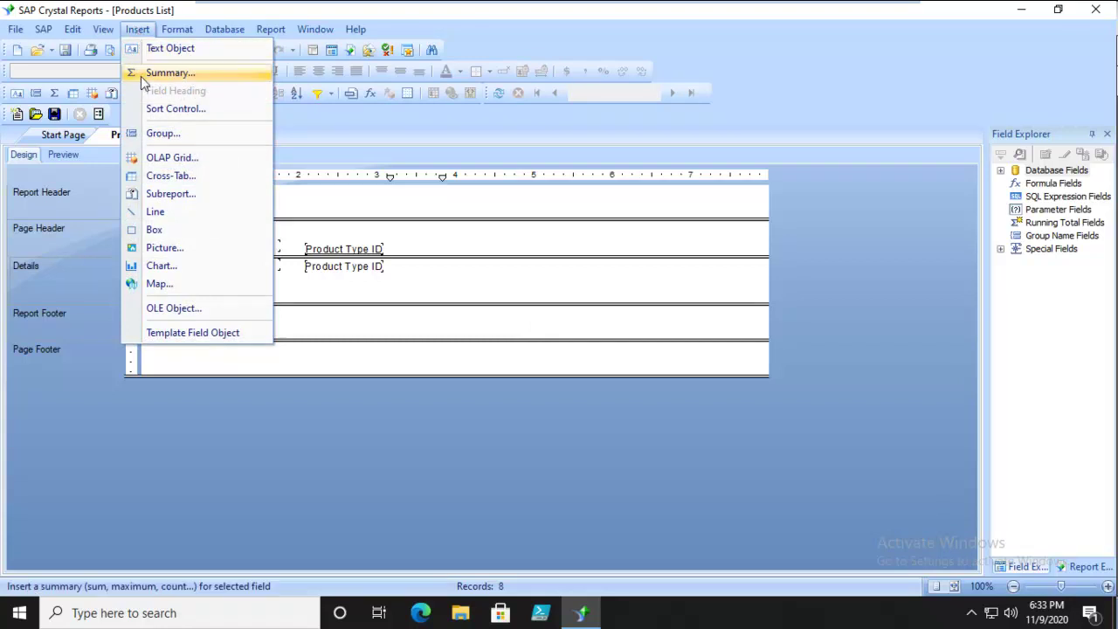
click(162, 249)
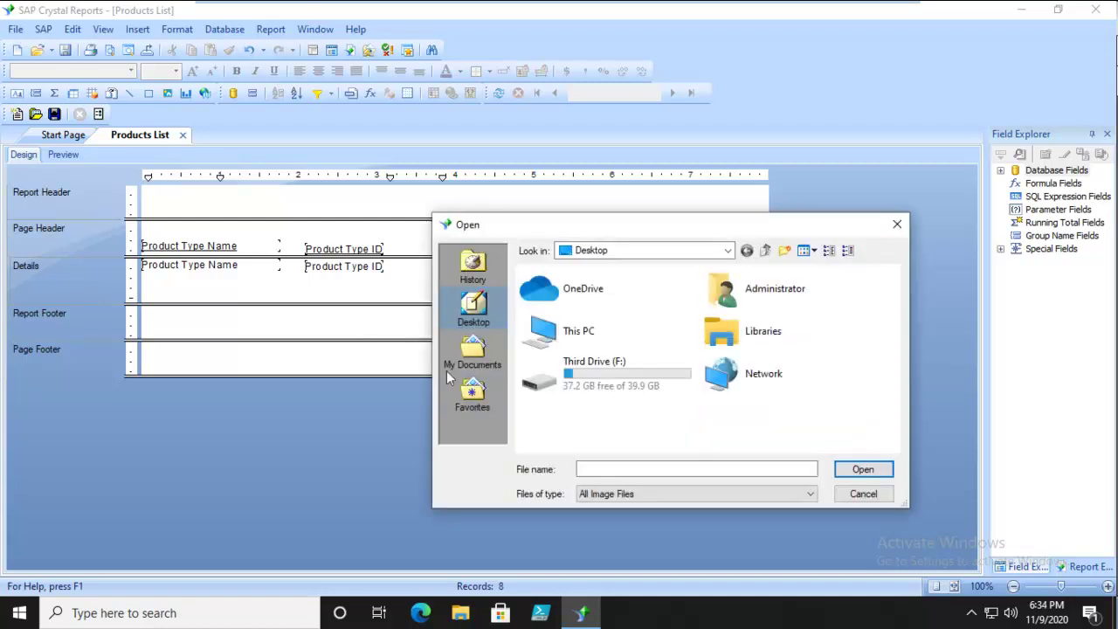
click(726, 250)
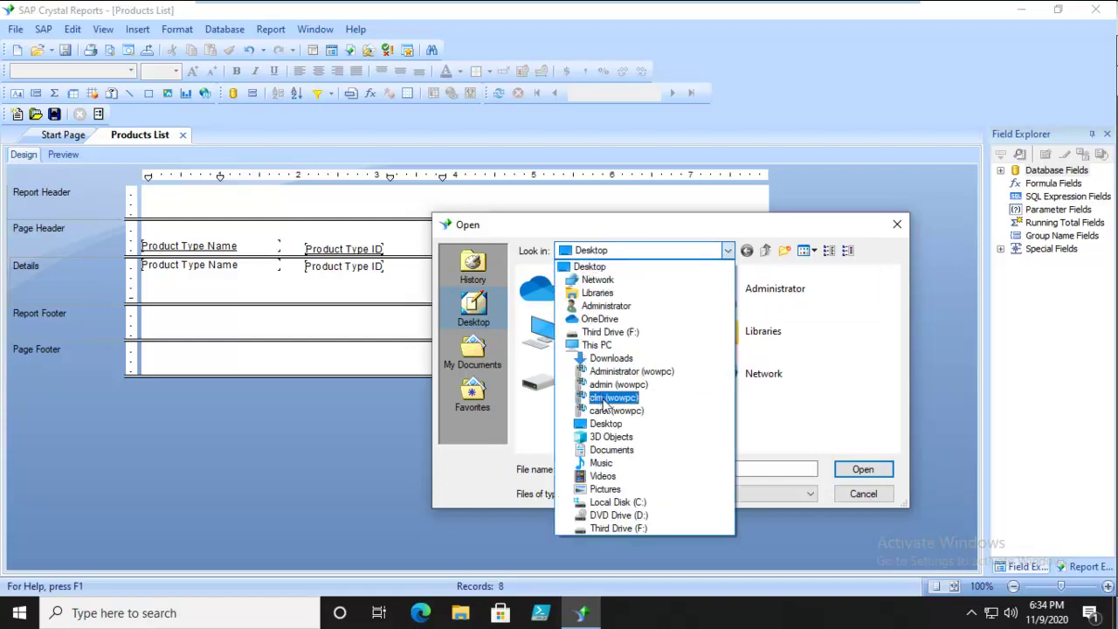
click(594, 503)
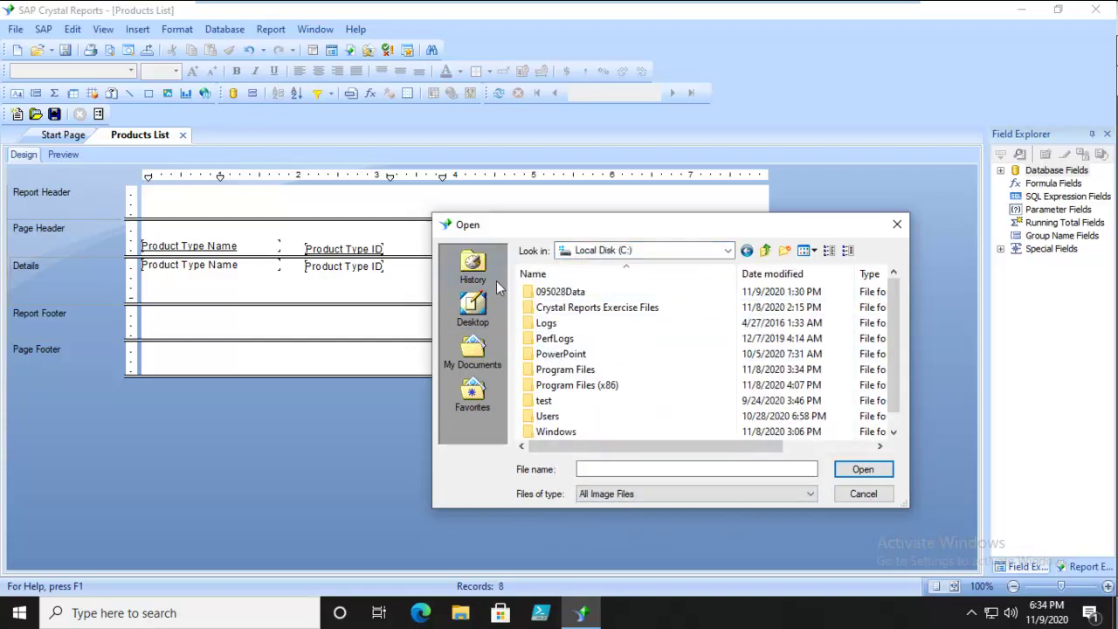
double_click(533, 292)
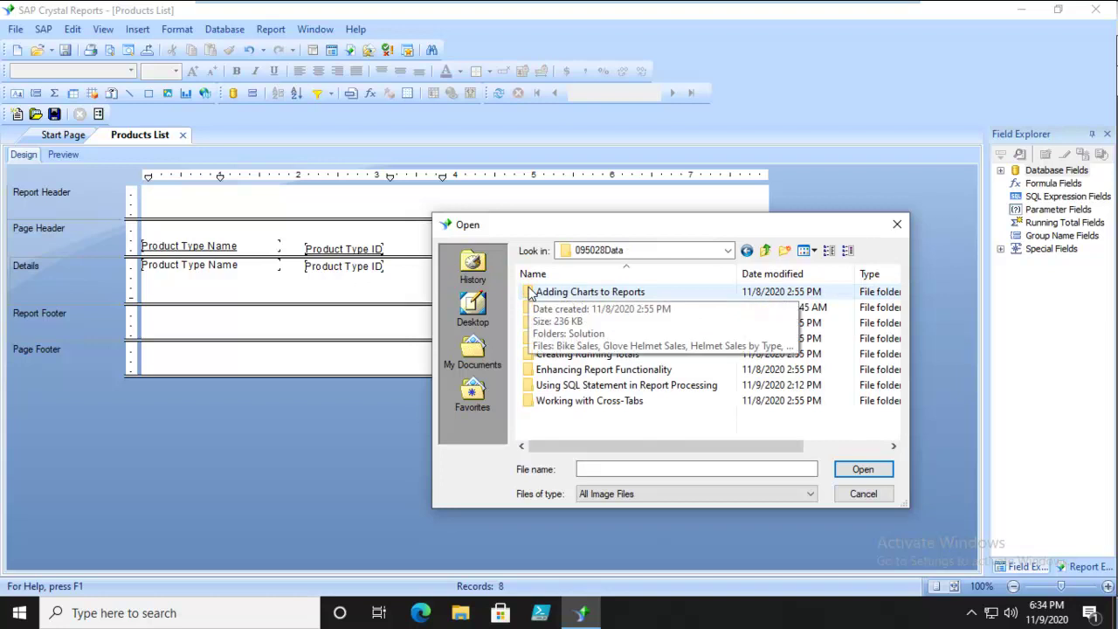
click(624, 498)
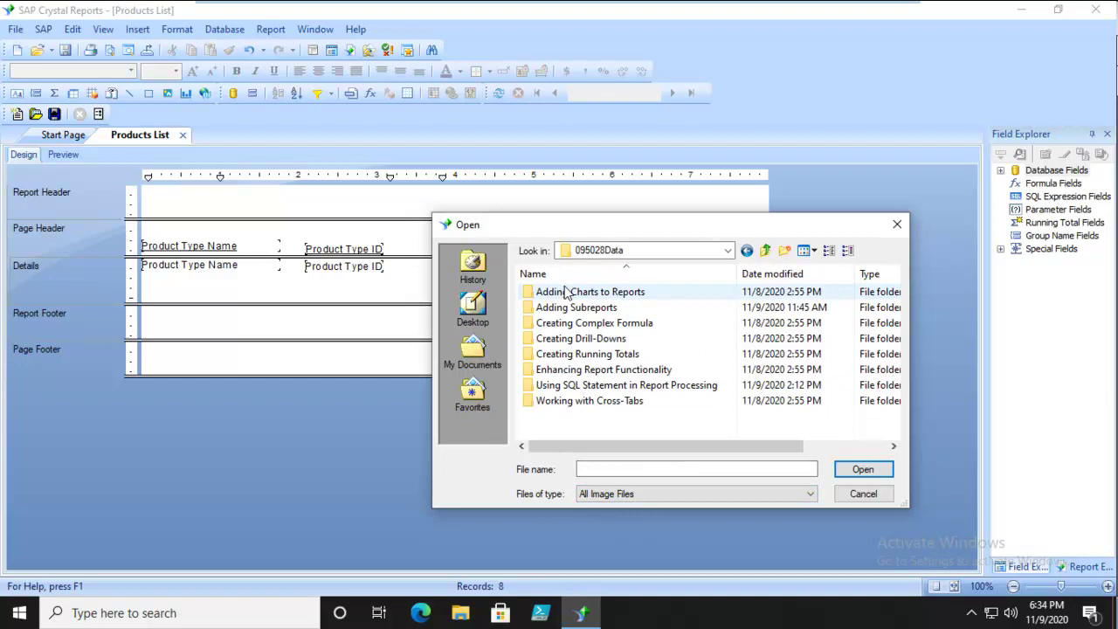
double_click(597, 370)
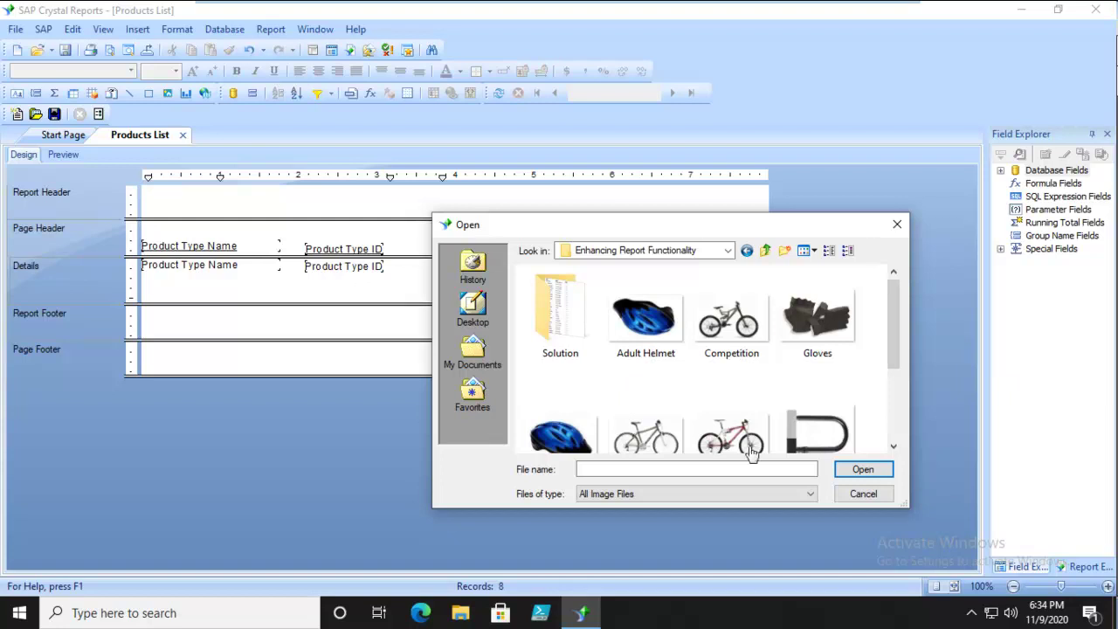
drag(892, 323, 900, 422)
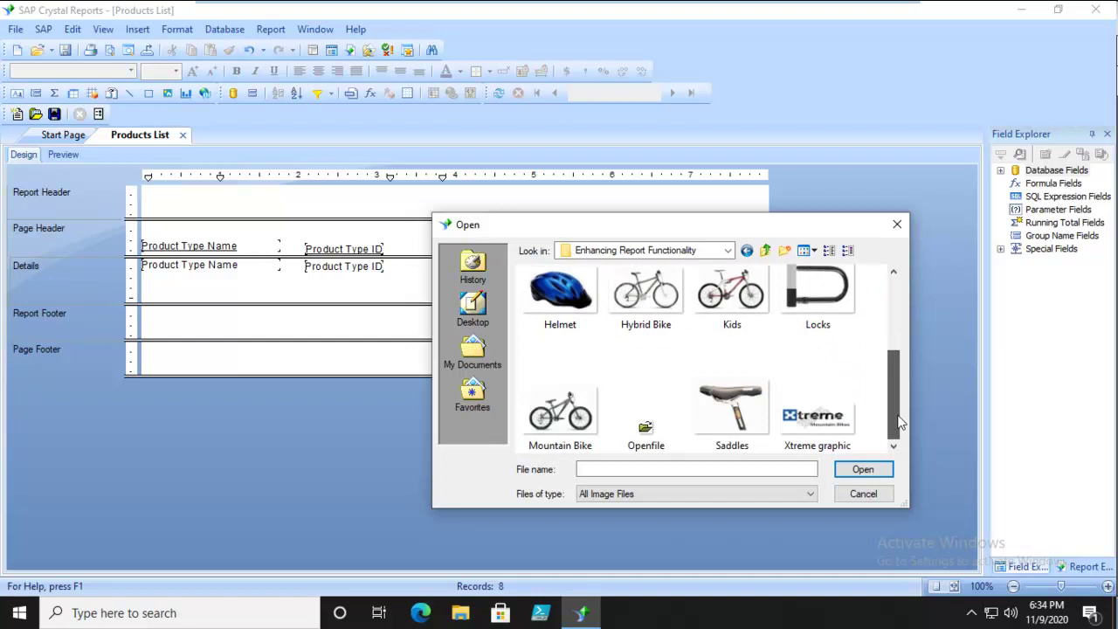
click(645, 411)
click(874, 468)
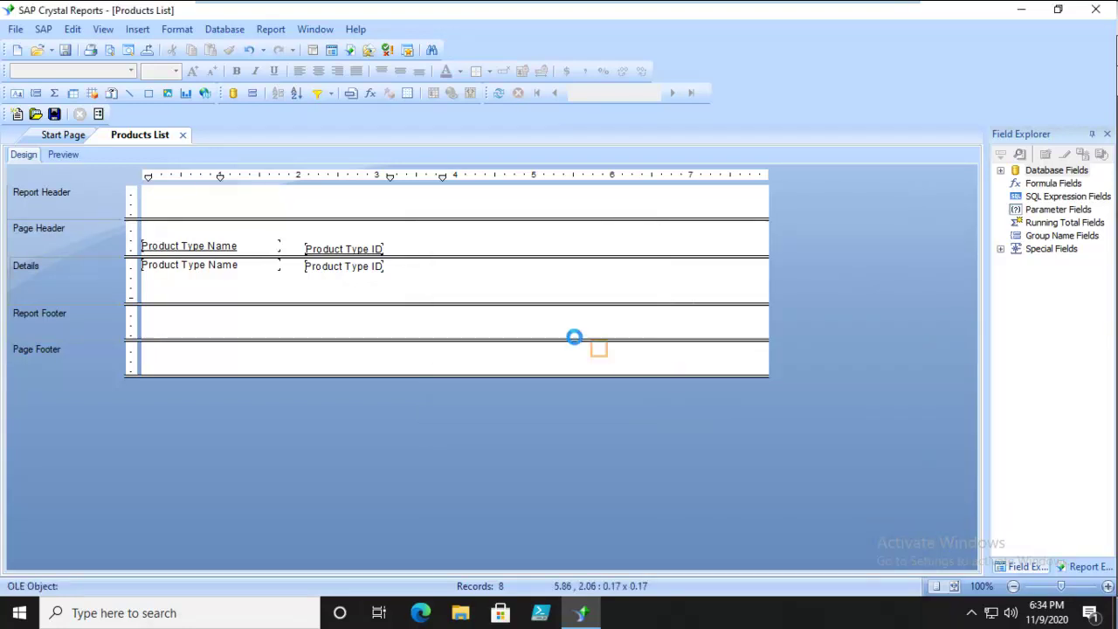
Drop the Openfile picture beside Product Type ID, enlarge it to about 0.42 x 0.33 in, and shorten Details.
click(429, 268)
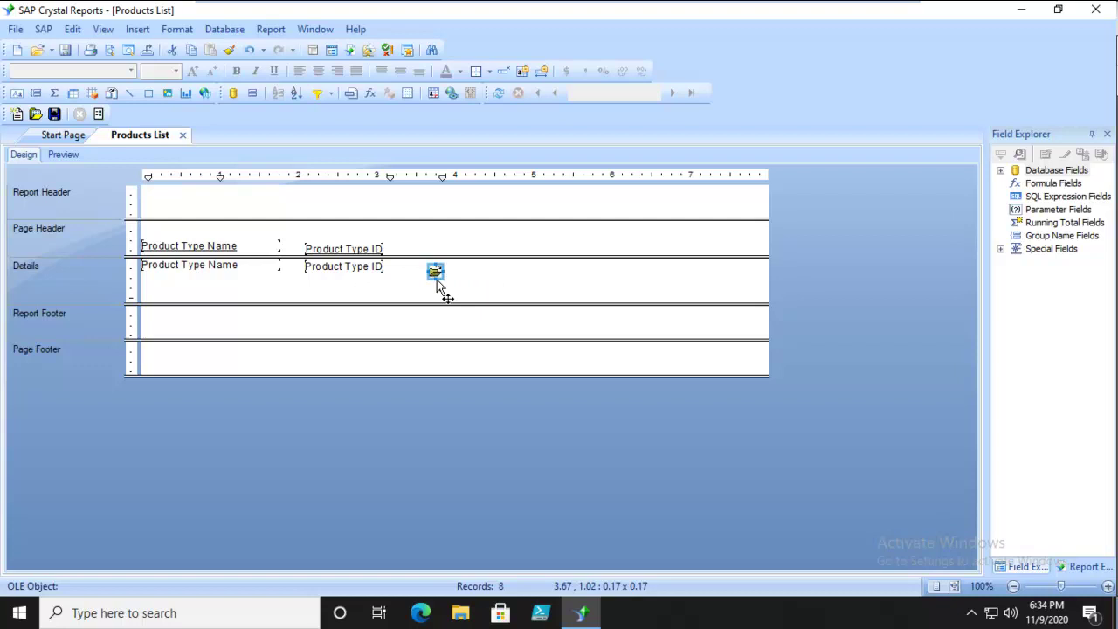
drag(437, 279, 464, 274)
drag(445, 264, 445, 257)
drag(274, 303, 274, 289)
click(512, 262)
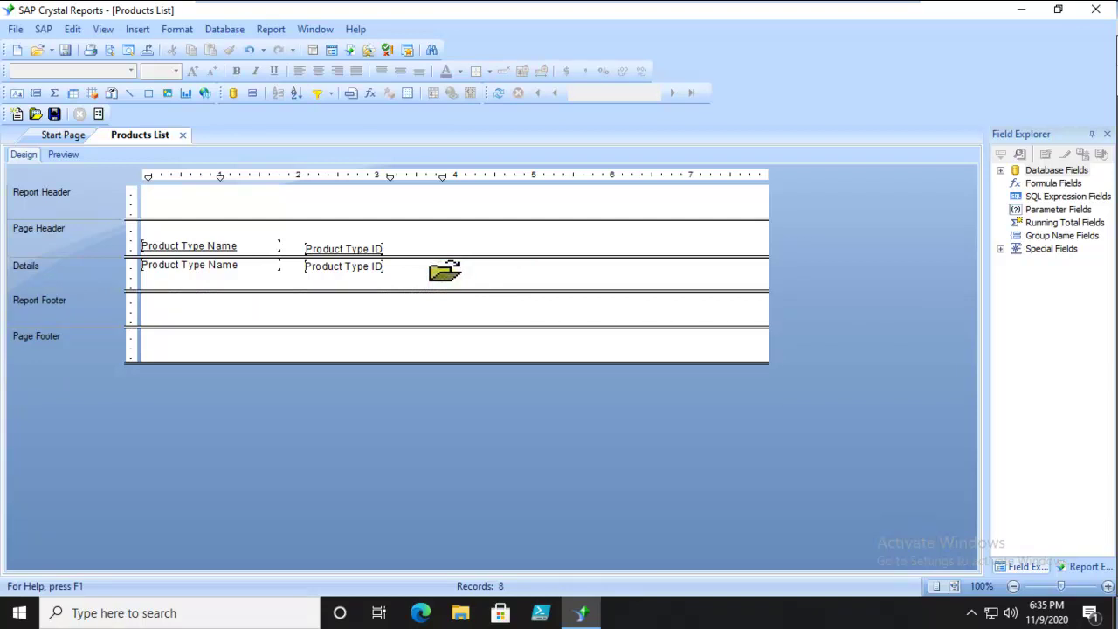
click(447, 276)
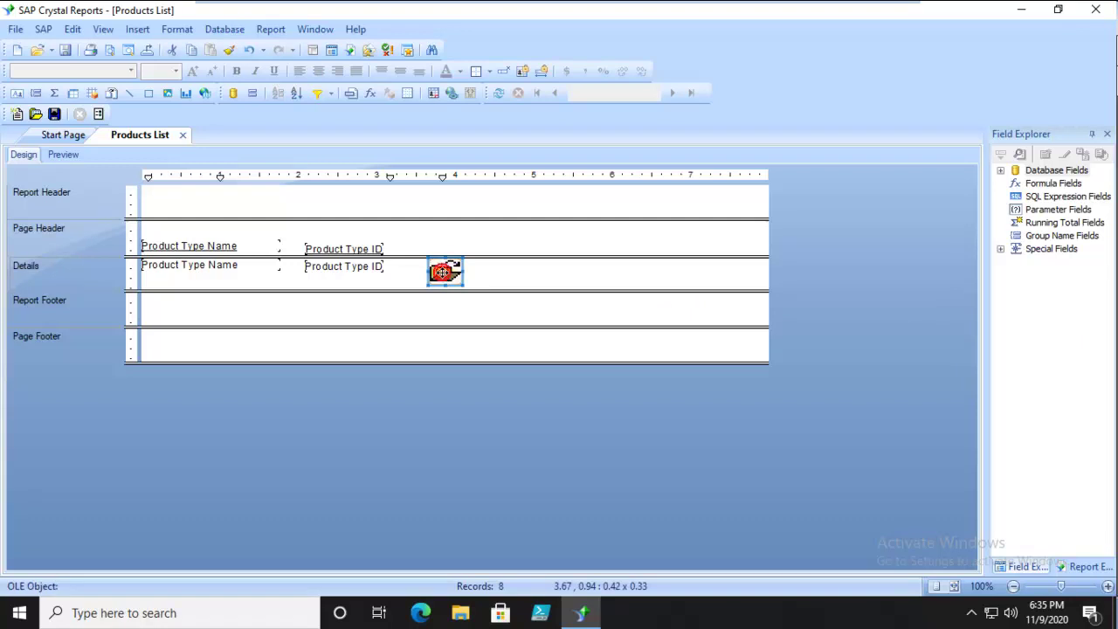
Open Format Graphic for the folder picture and review its Common, Picture, Border and Hyperlink tabs, ending on Picture.
right_click(447, 273)
click(485, 311)
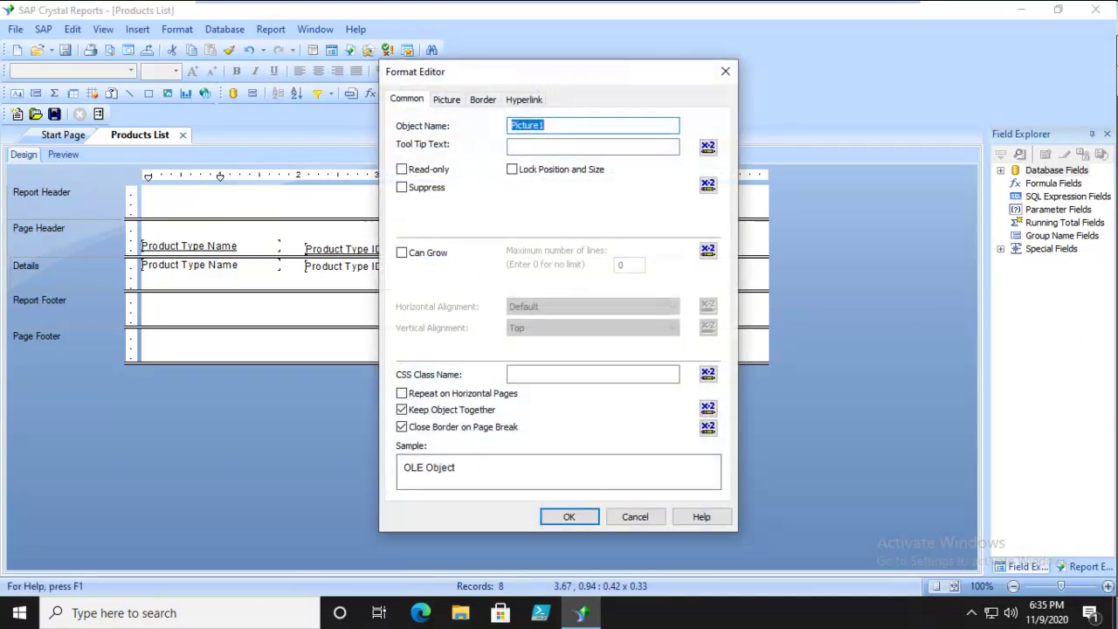
drag(560, 72, 678, 96)
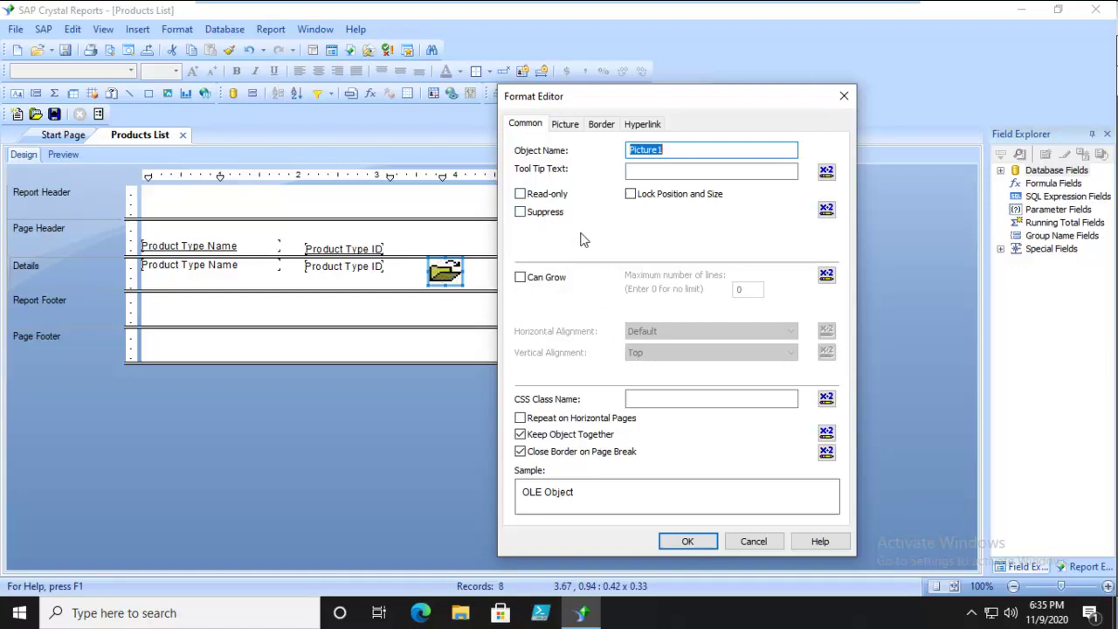
click(564, 124)
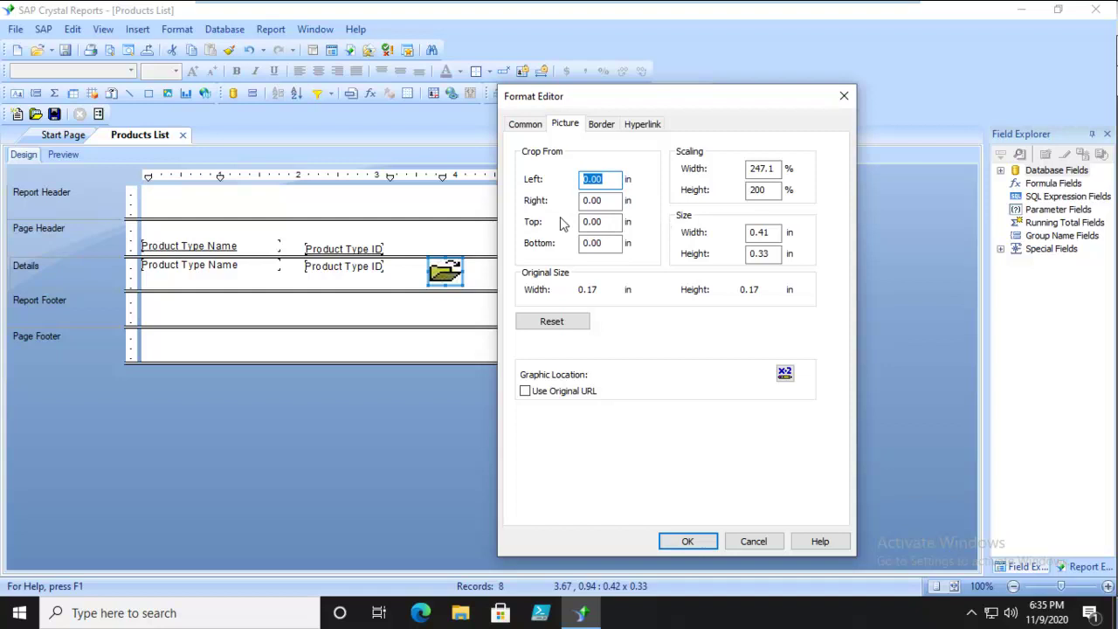
click(604, 127)
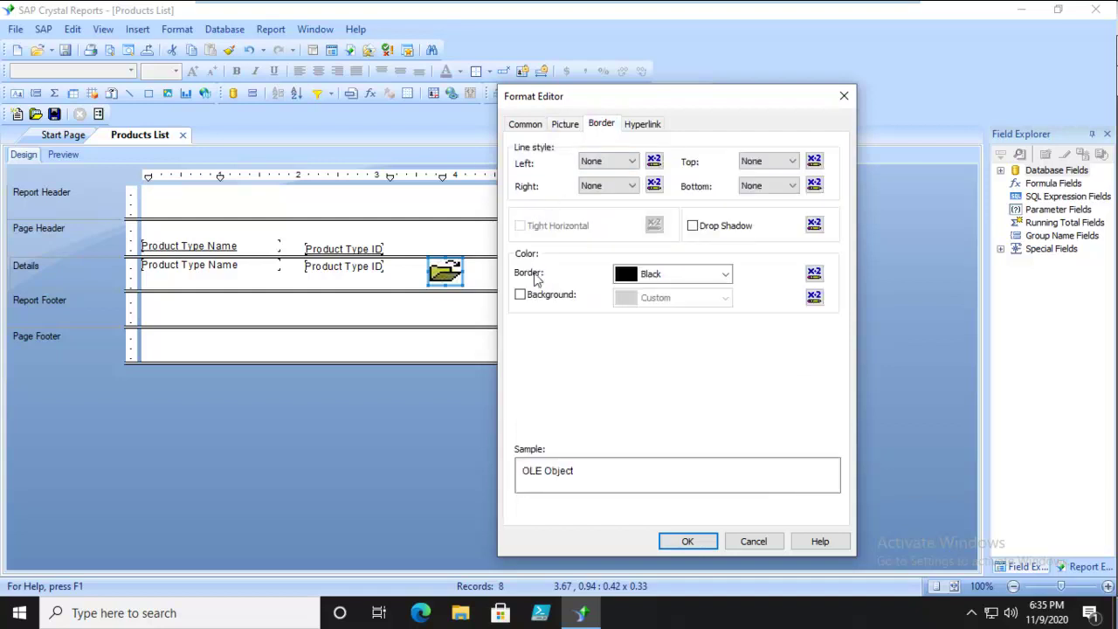
click(636, 128)
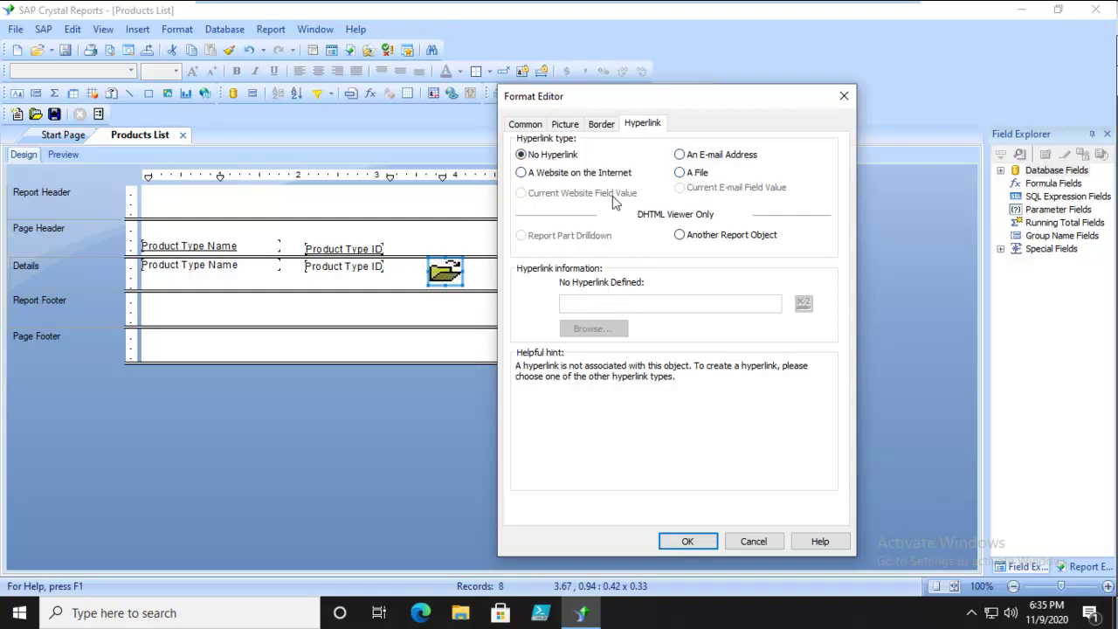
click(527, 126)
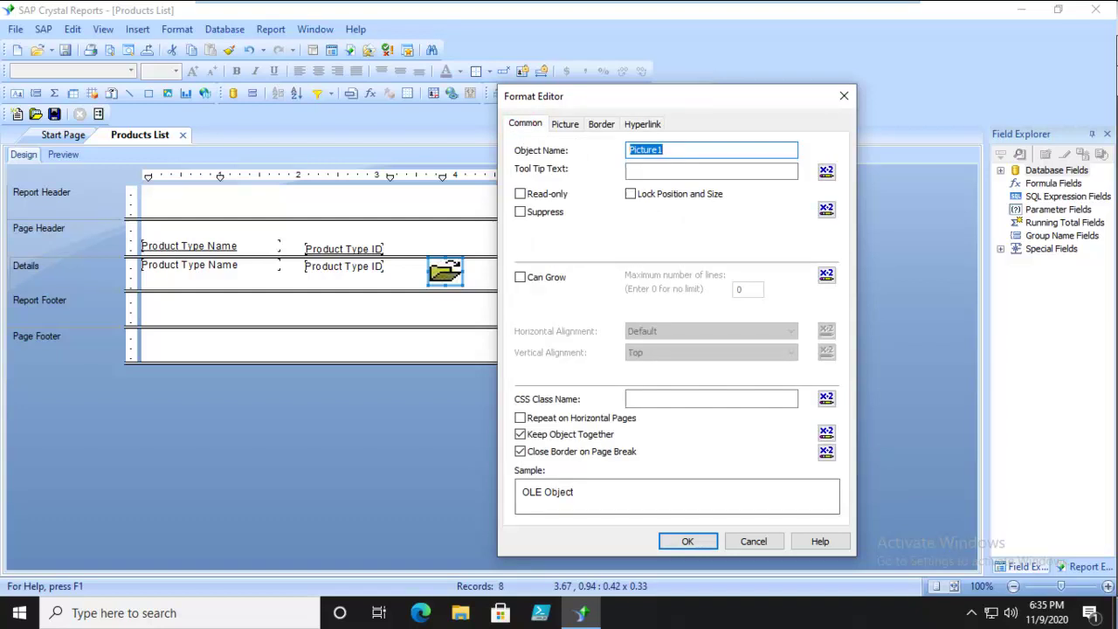
click(565, 125)
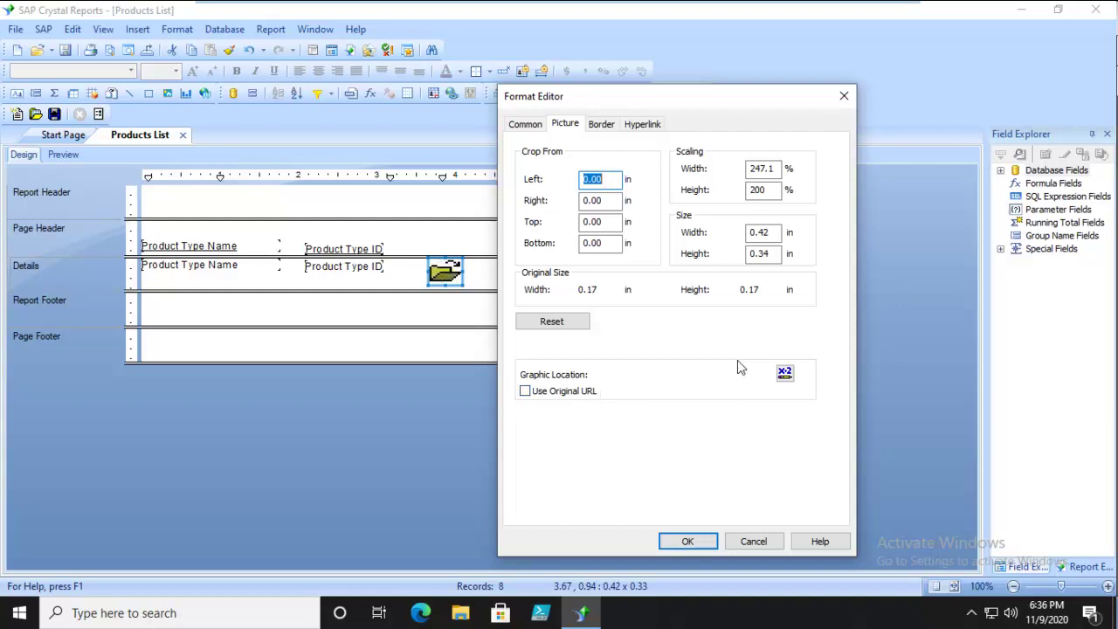
Set the Graphic Location formula to {Sheet1_.Image Location}, check it for errors, and save it.
click(784, 374)
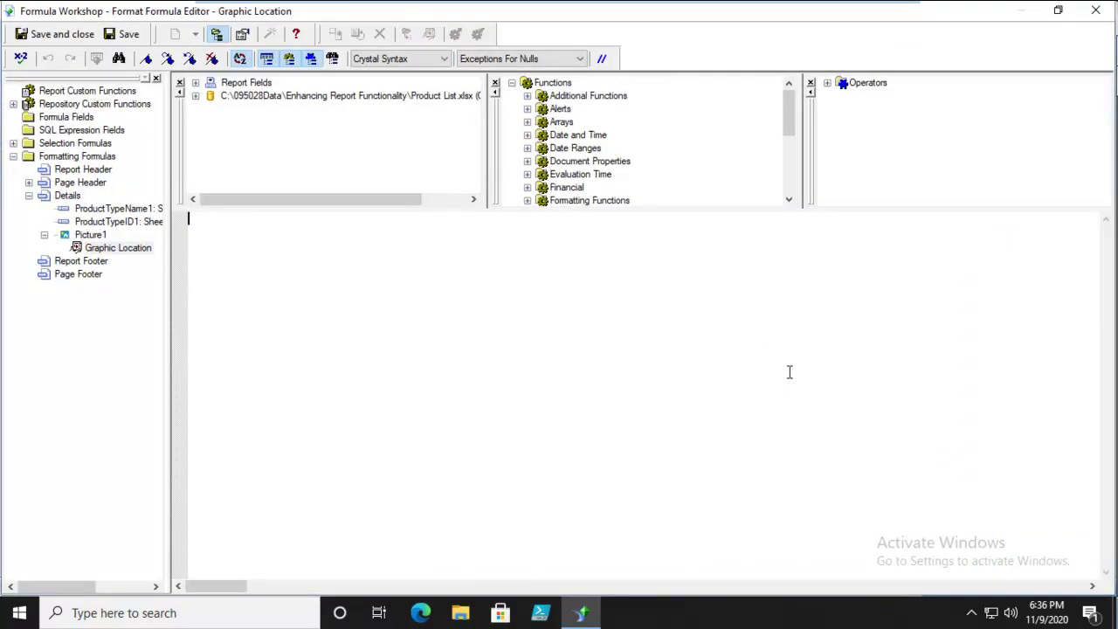
click(224, 231)
click(194, 96)
click(195, 83)
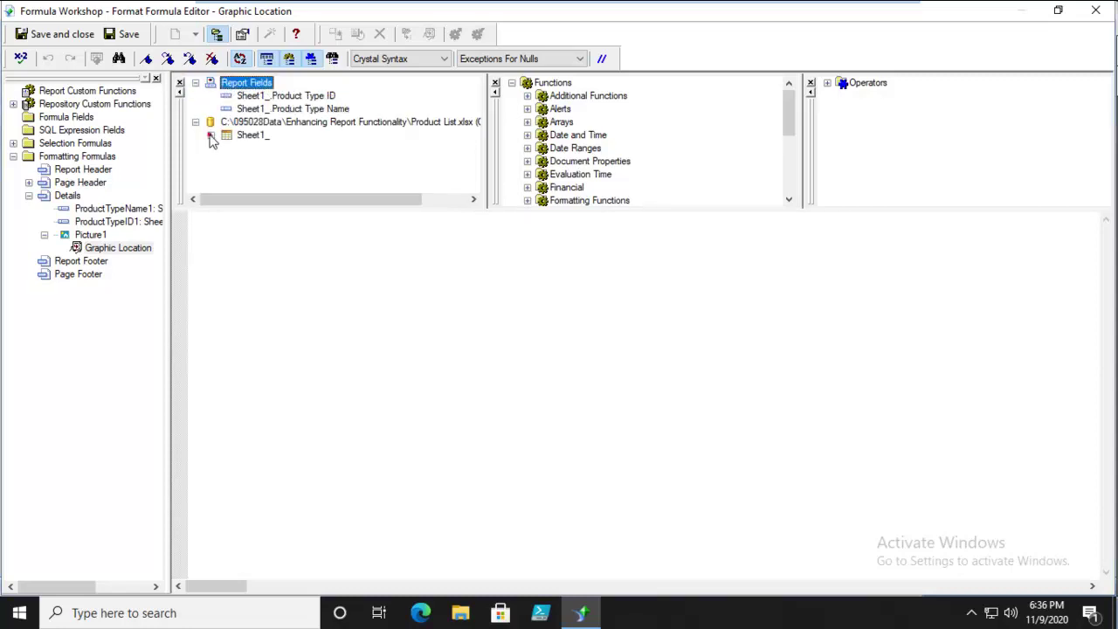
click(209, 135)
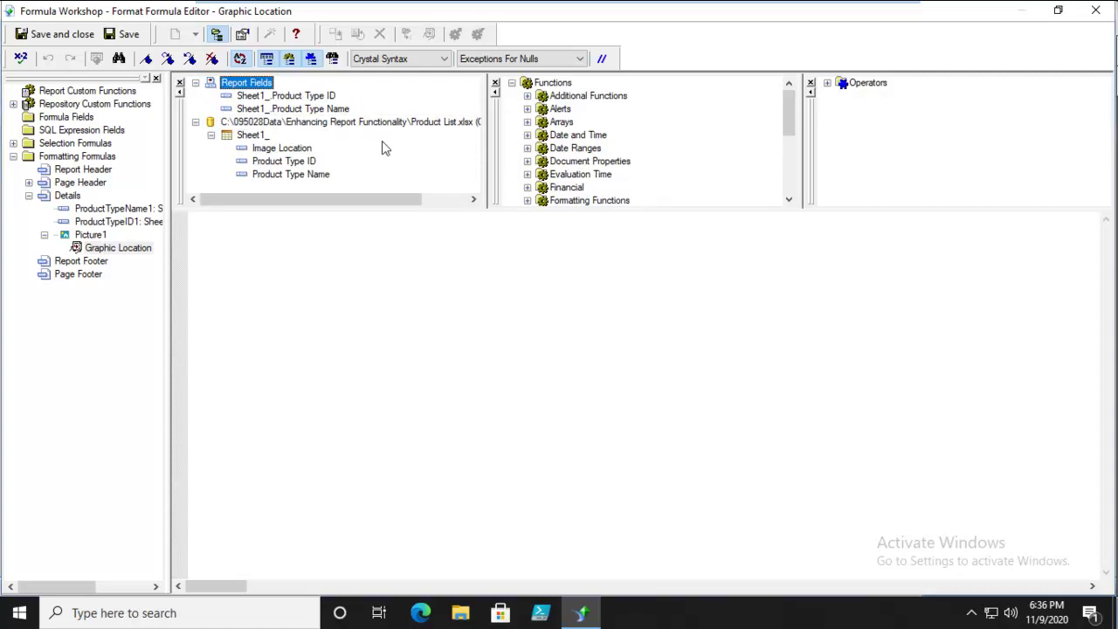
click(281, 150)
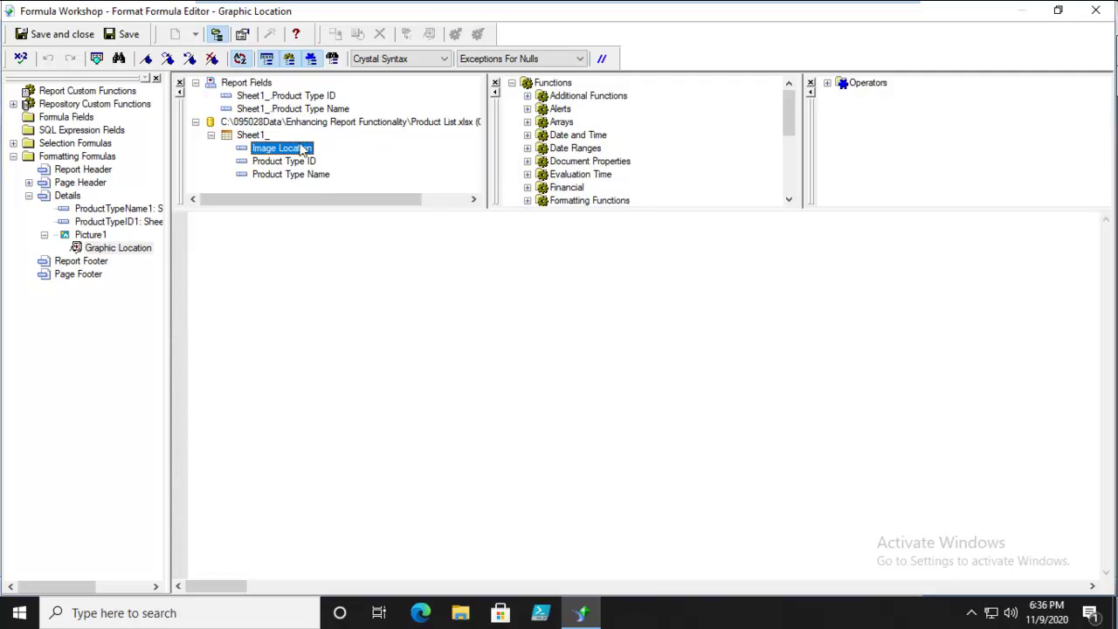
double_click(299, 149)
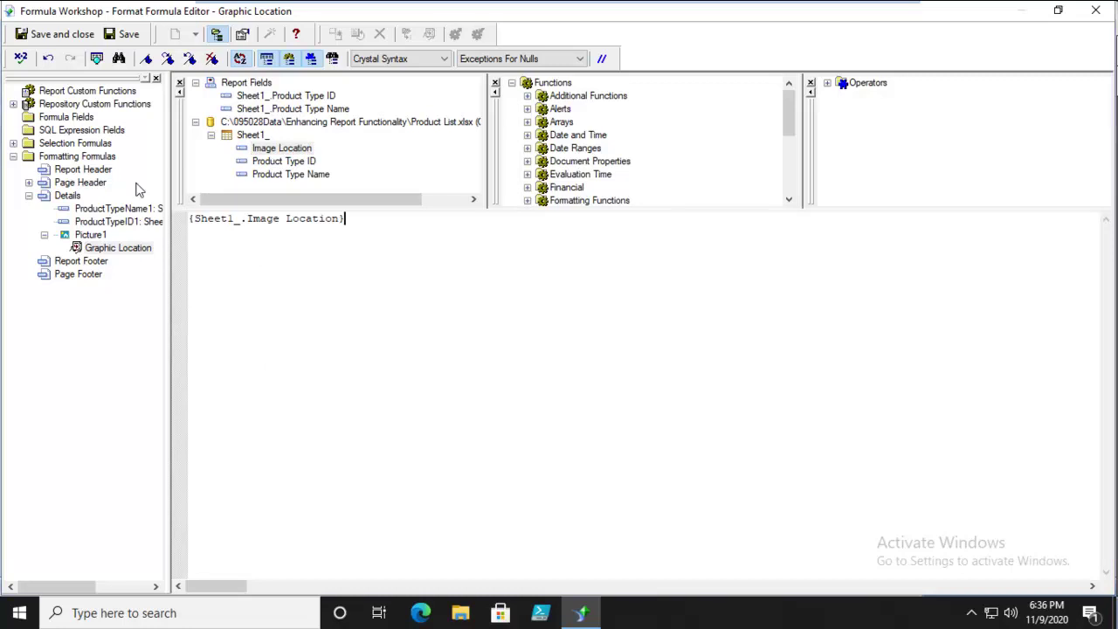
click(21, 59)
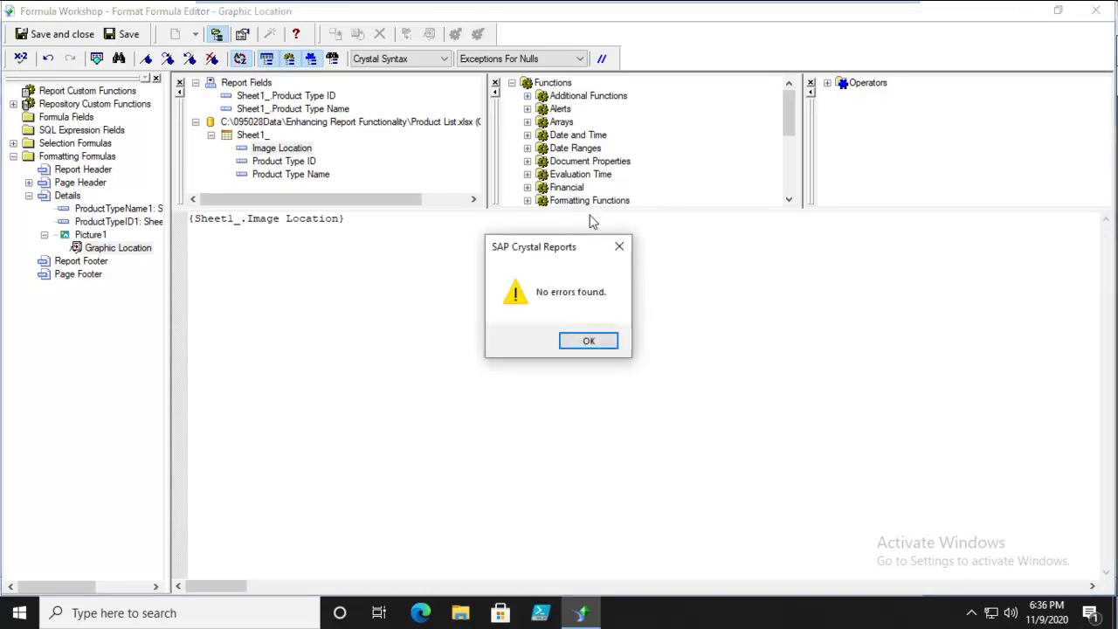
click(566, 339)
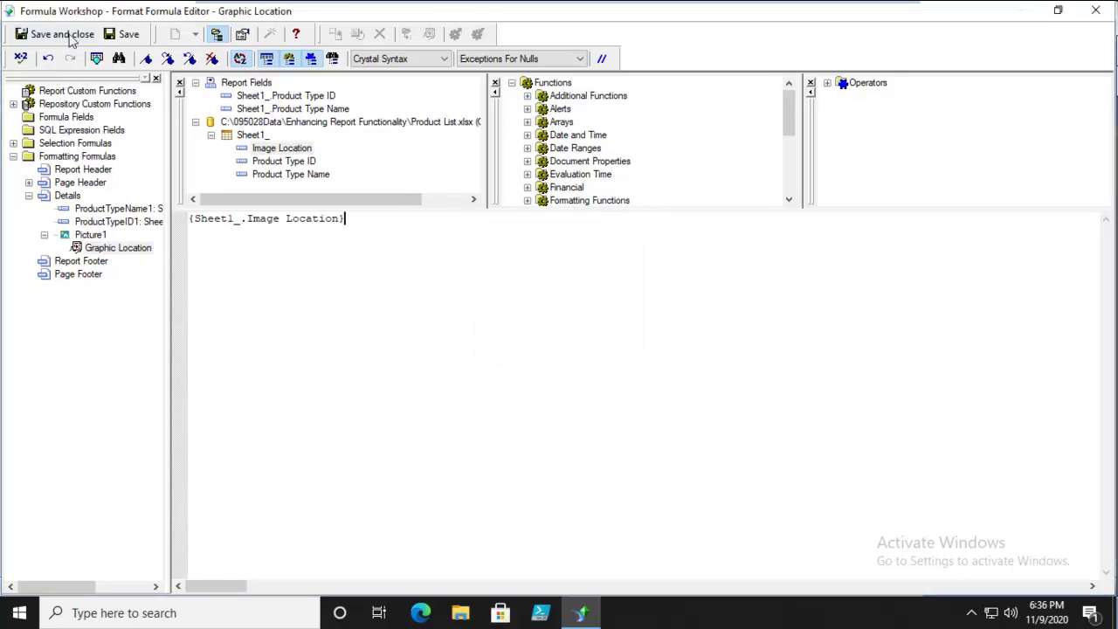
click(66, 33)
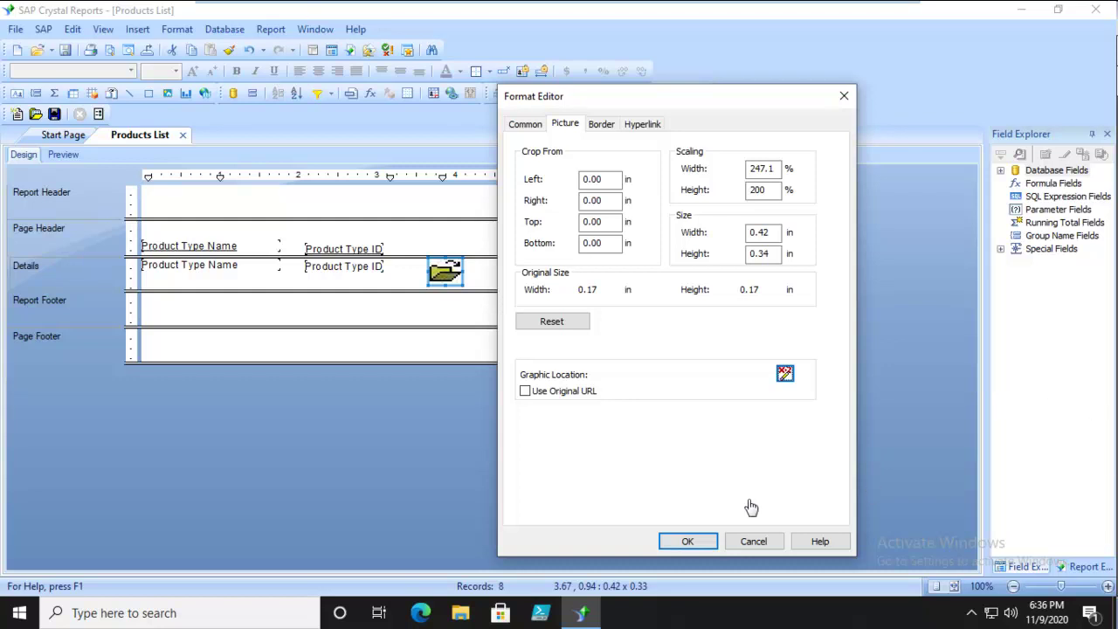
Apply the picture formatting, scroll the preview to verify each row's bike image, and return to Design.
click(687, 542)
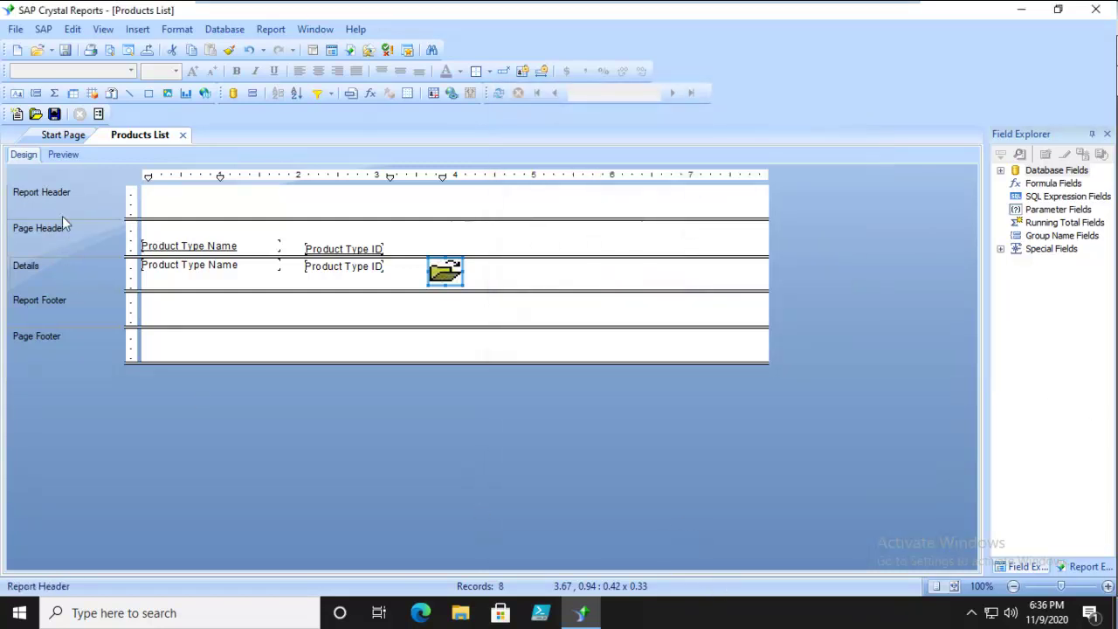
click(57, 155)
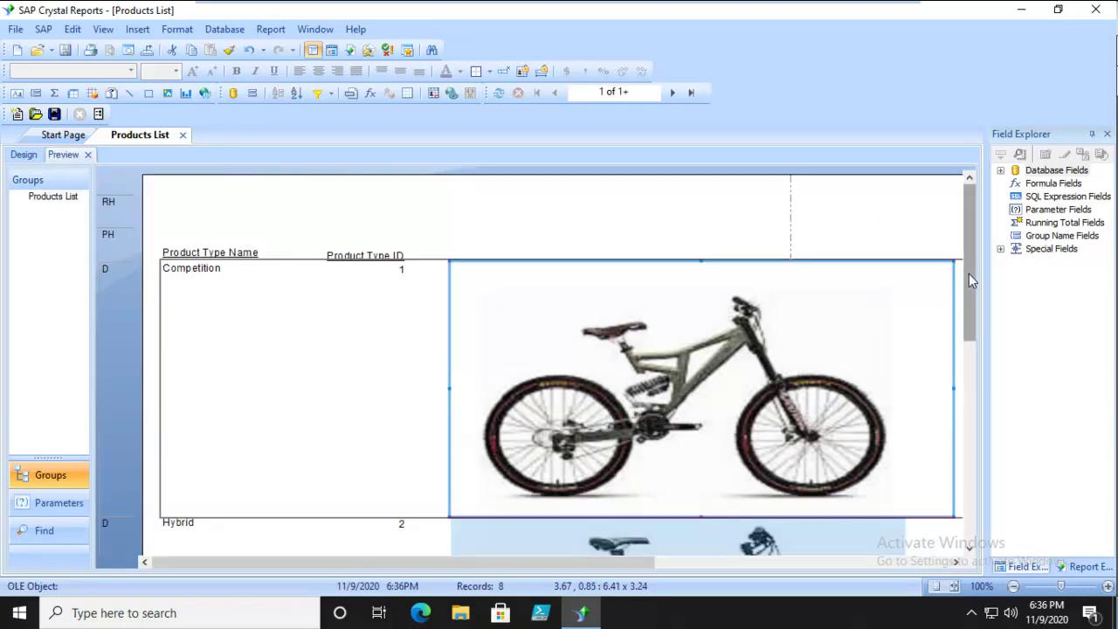
drag(969, 273, 971, 433)
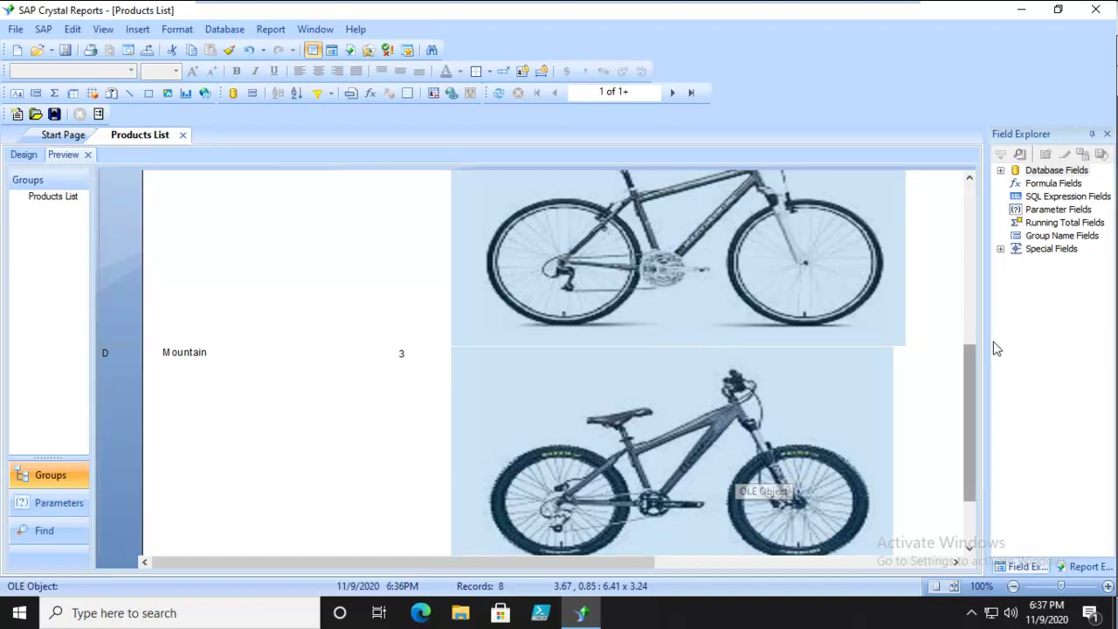
mouse_move(966, 368)
mouse_down()
mouse_move(966, 408)
mouse_move(967, 373)
mouse_up()
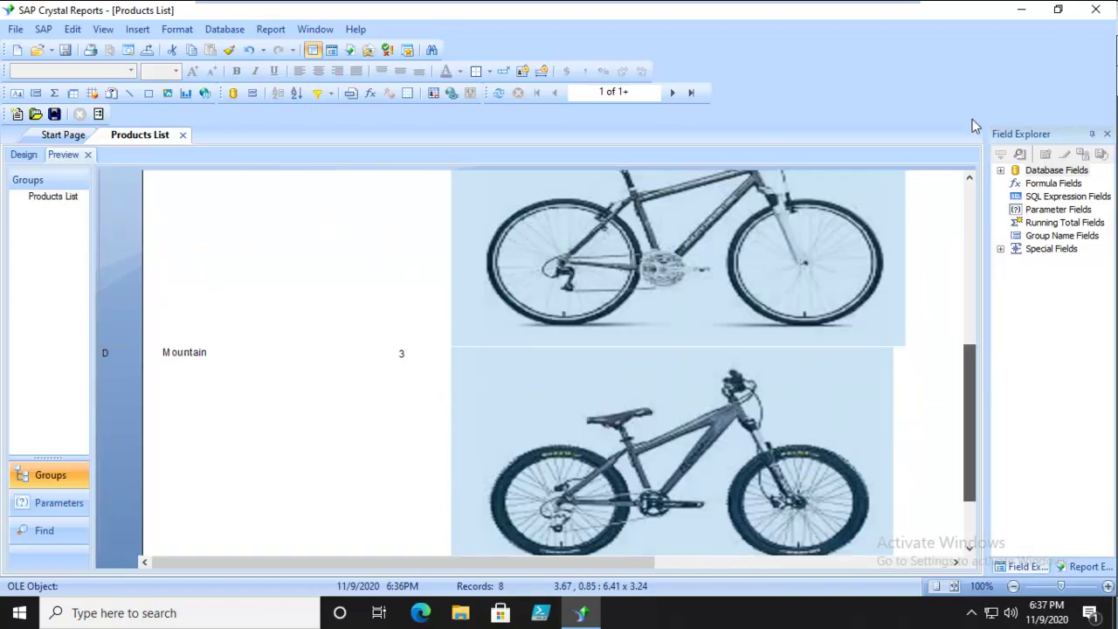
click(24, 154)
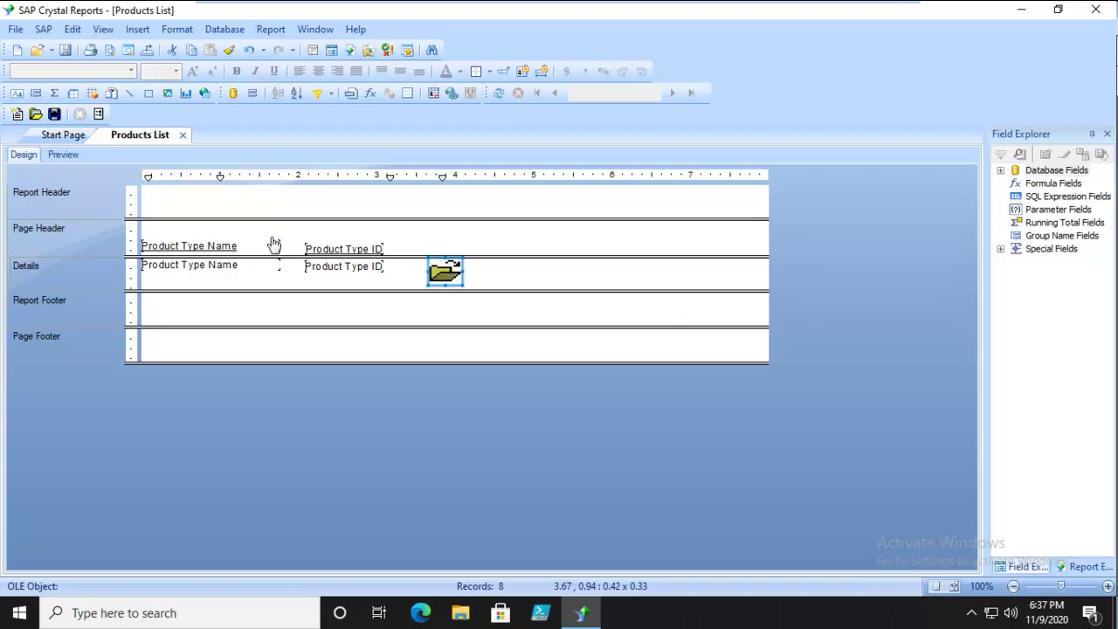
Open the Database Expert and expand OLE DB (ADO) and its Product List.xlsx connection, targeting Make New Connection.
click(806, 272)
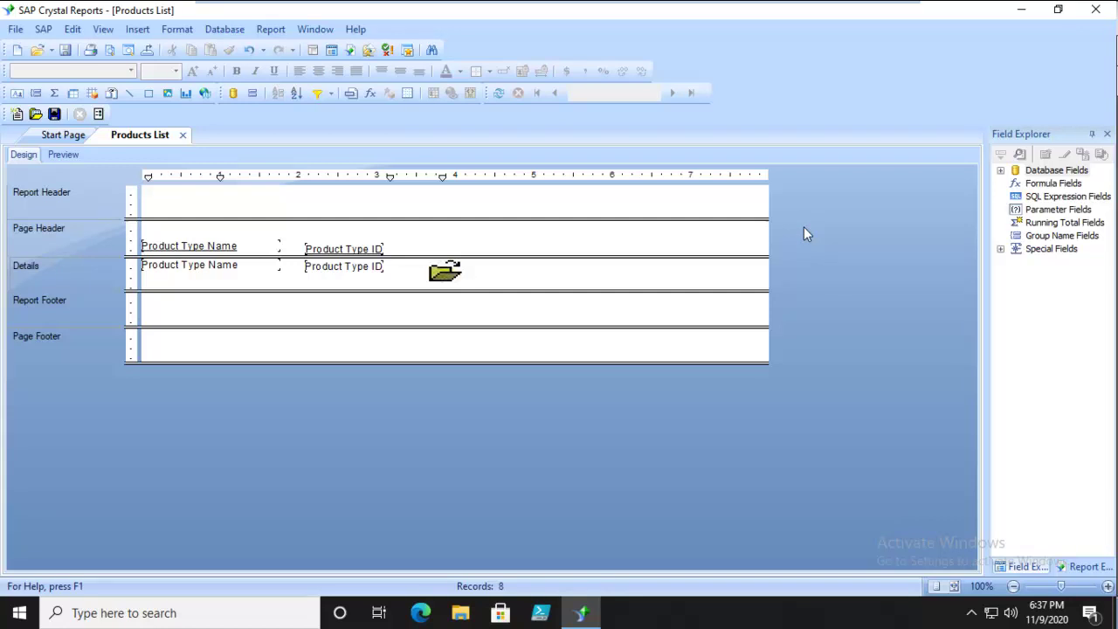
click(445, 273)
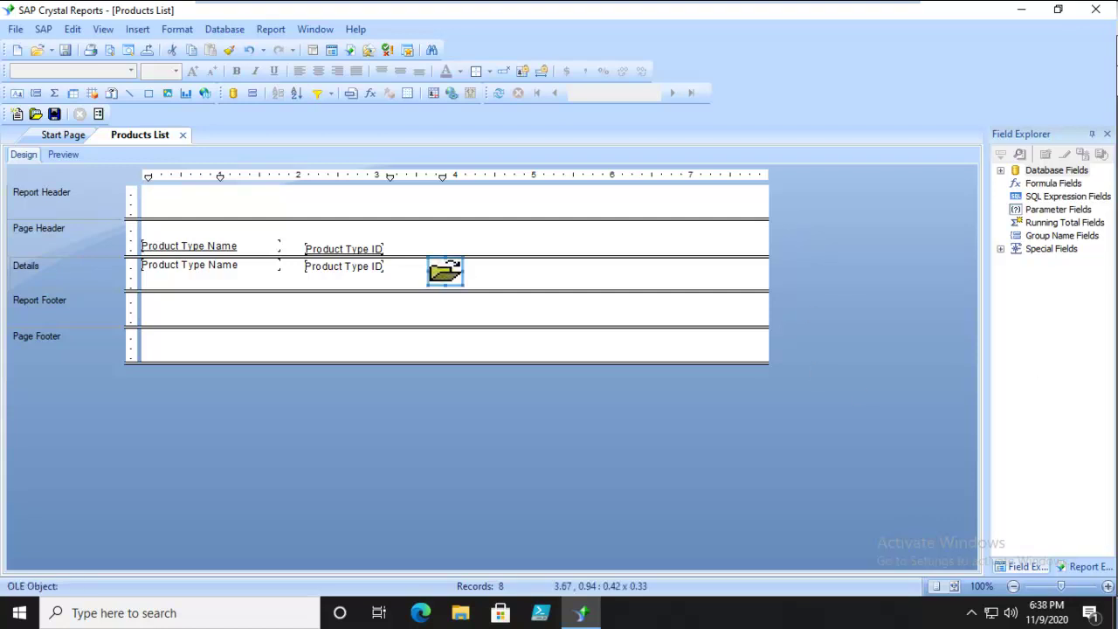
right_click(1051, 172)
click(970, 178)
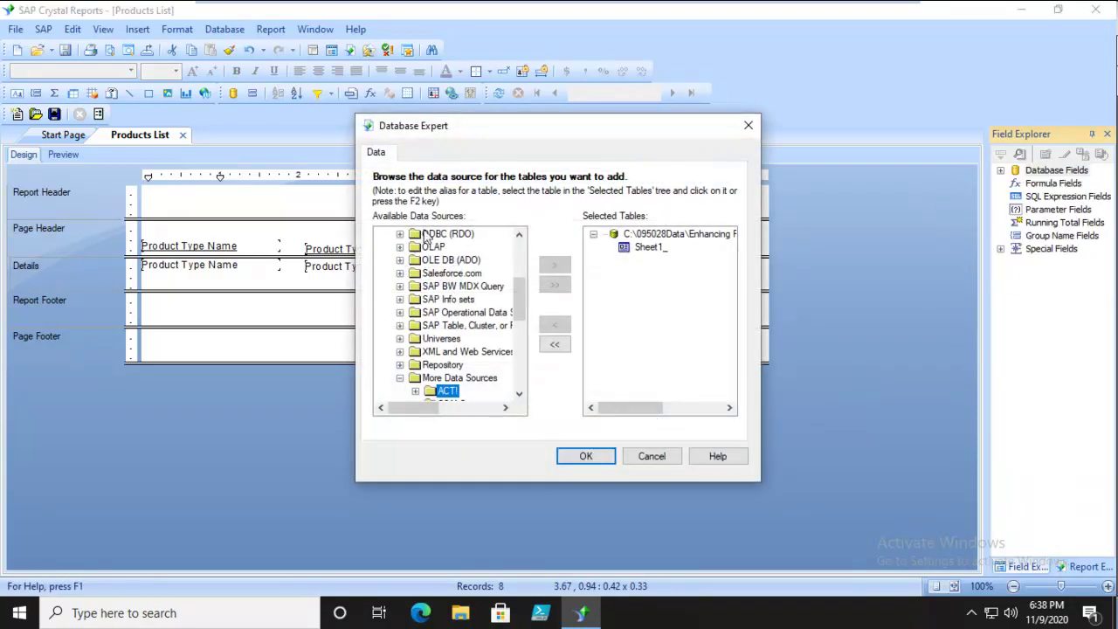
drag(521, 291, 520, 279)
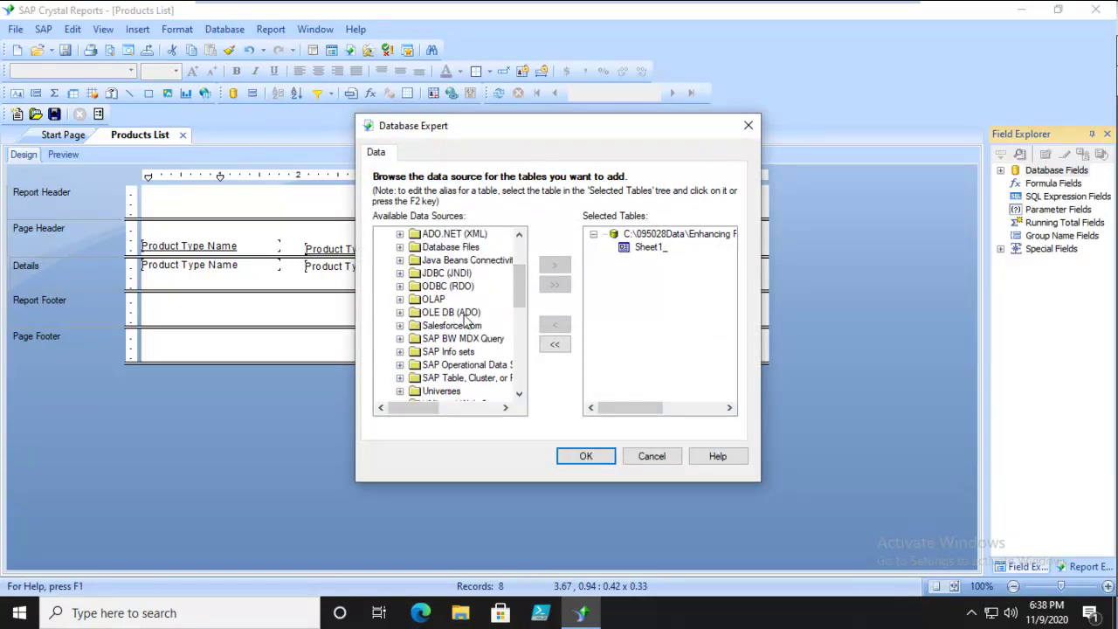
click(400, 312)
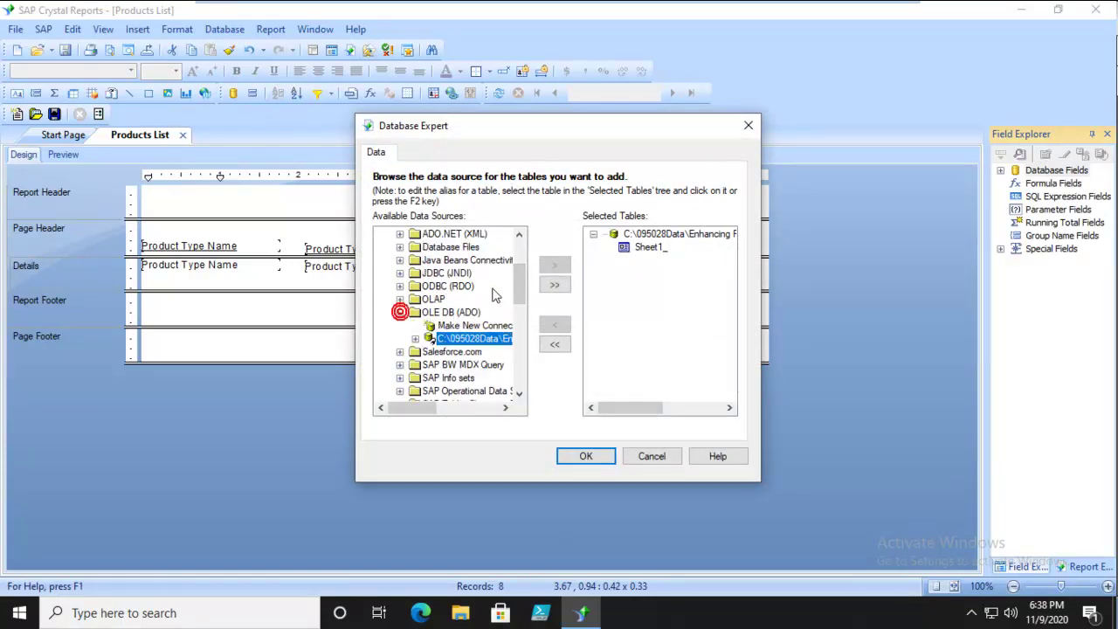
click(463, 327)
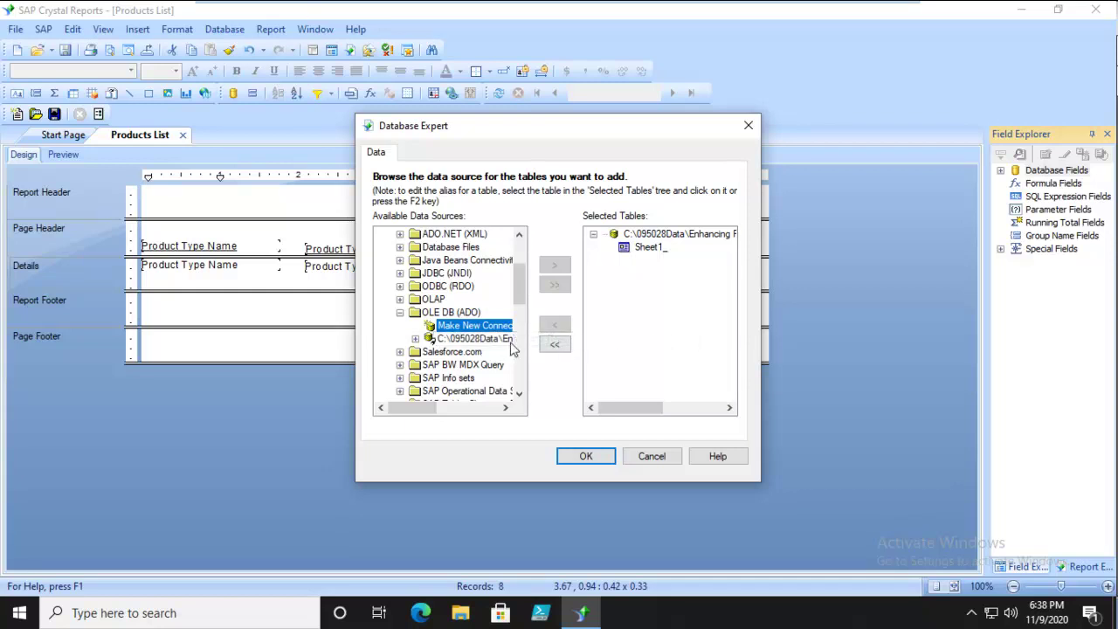
click(415, 338)
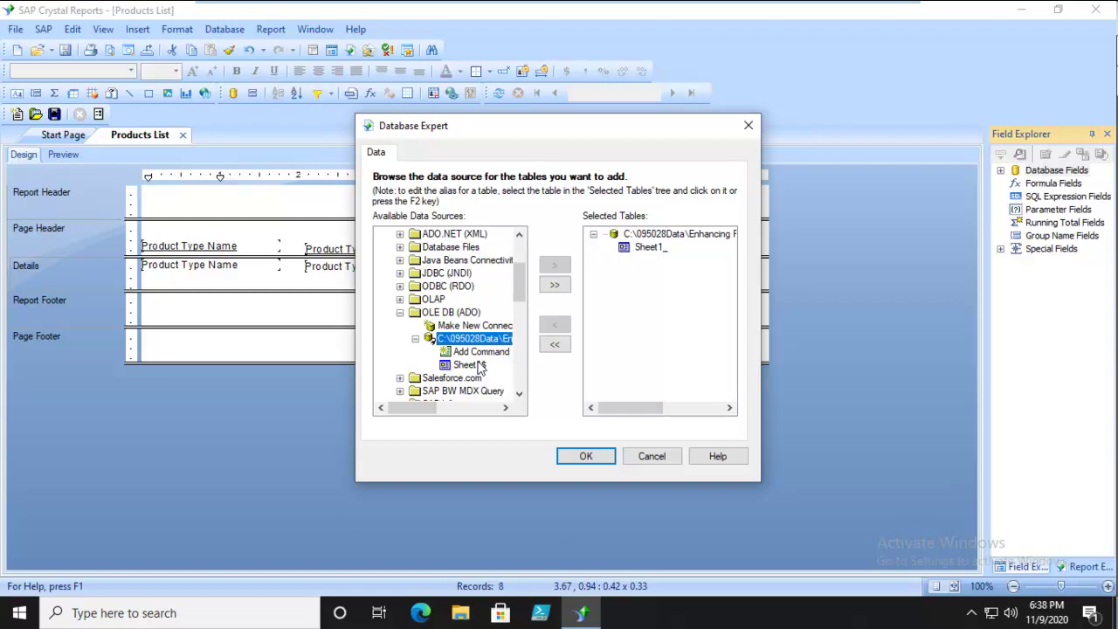
click(472, 326)
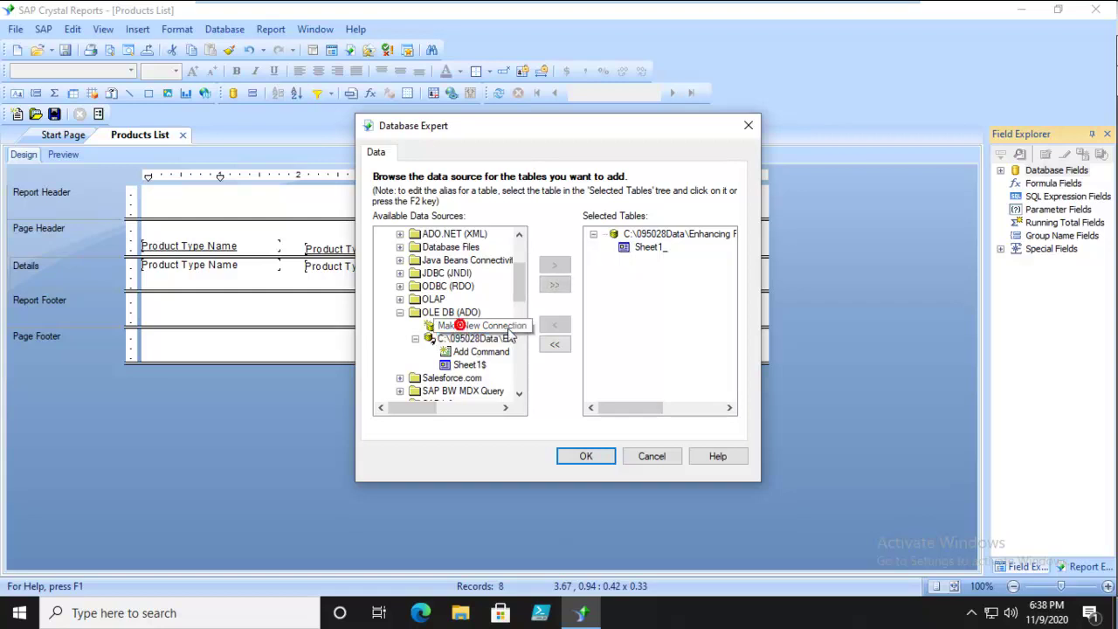
right_click(507, 324)
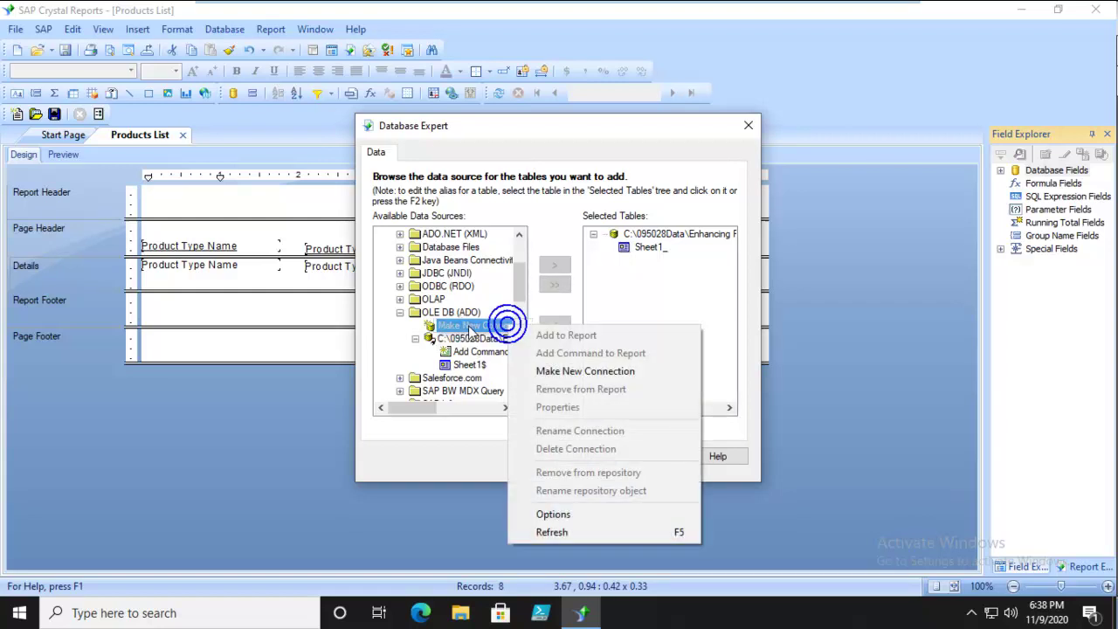
Start a new OLE DB connection with the Microsoft Office 12.0 Access Database Engine provider and browse for its data source.
click(560, 370)
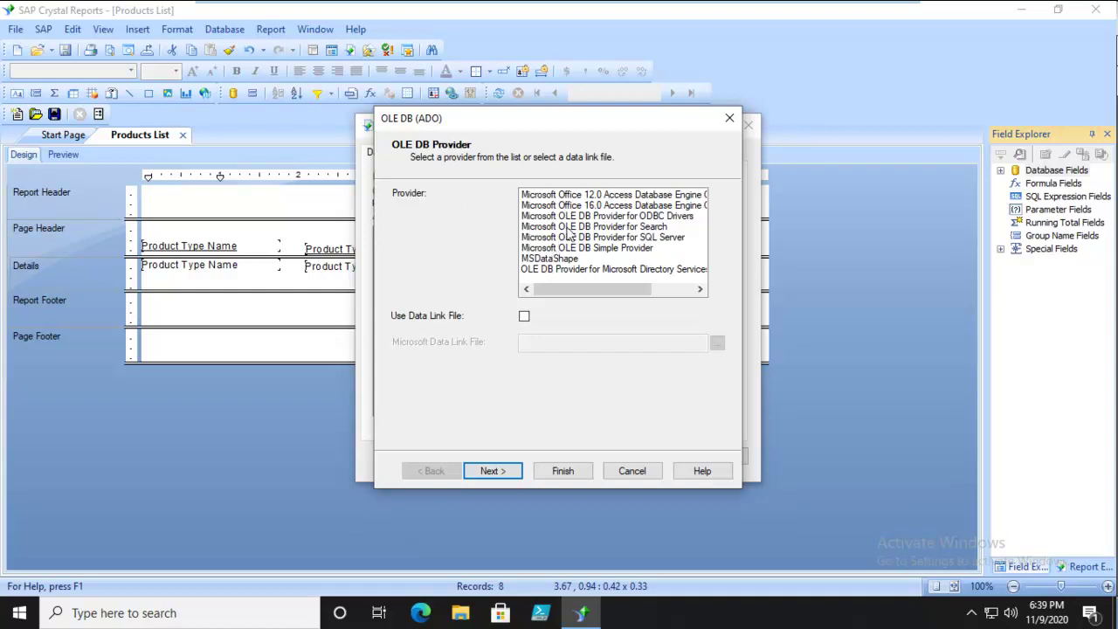
click(593, 194)
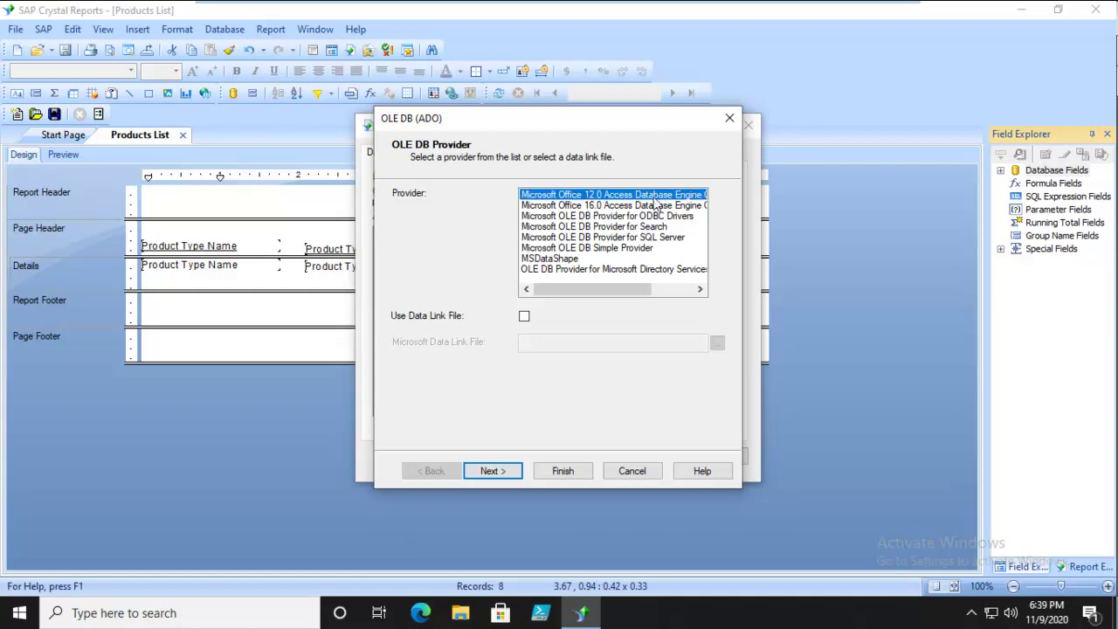
click(506, 473)
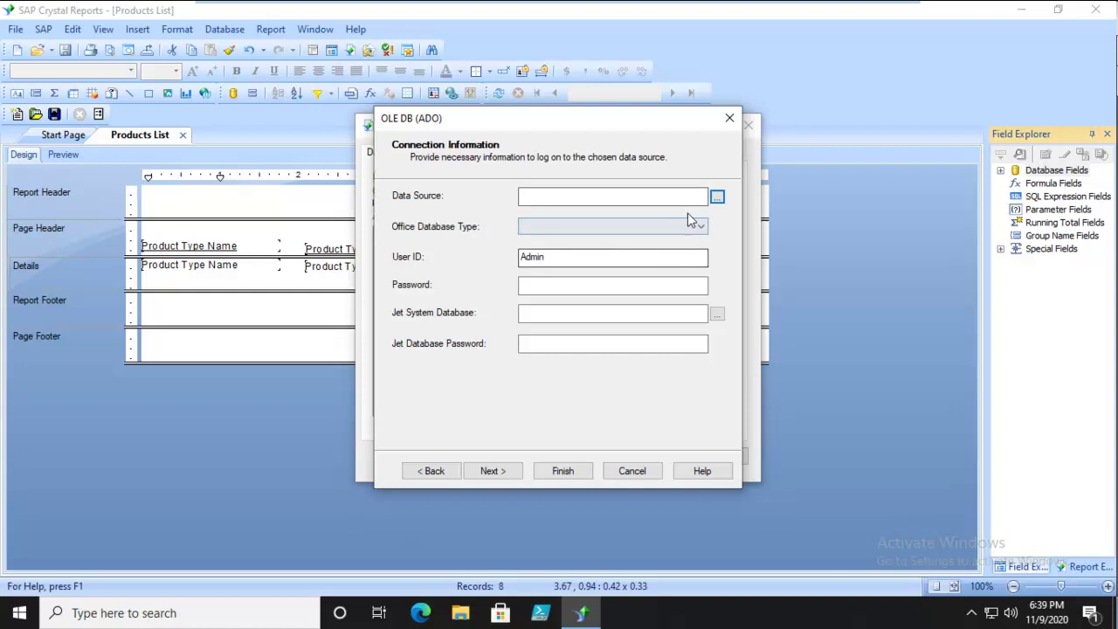
click(716, 197)
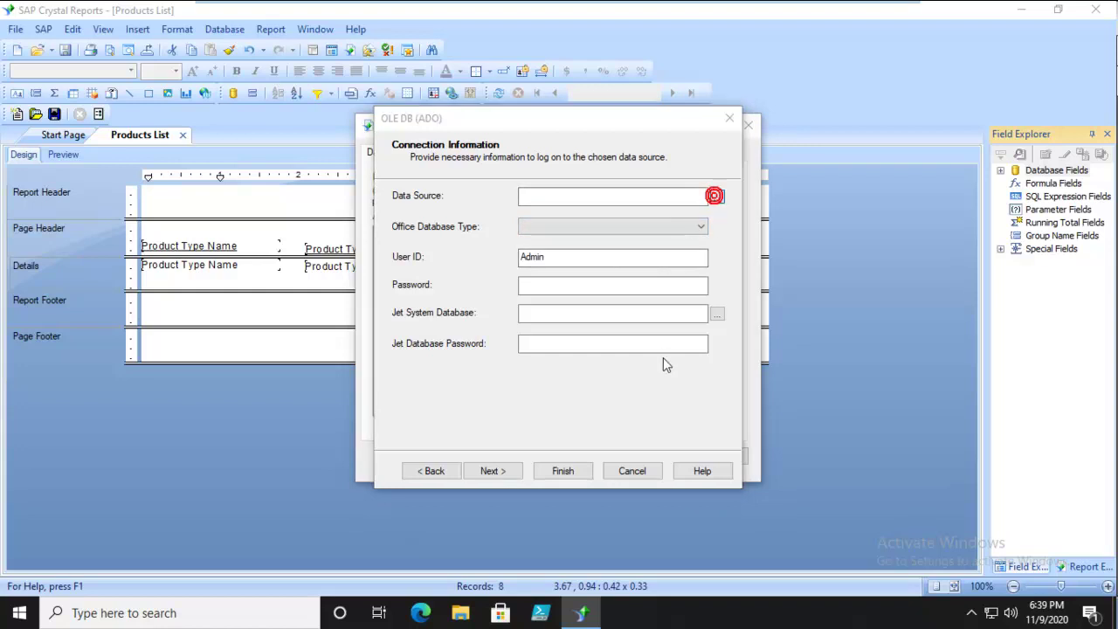
click(716, 199)
click(716, 199)
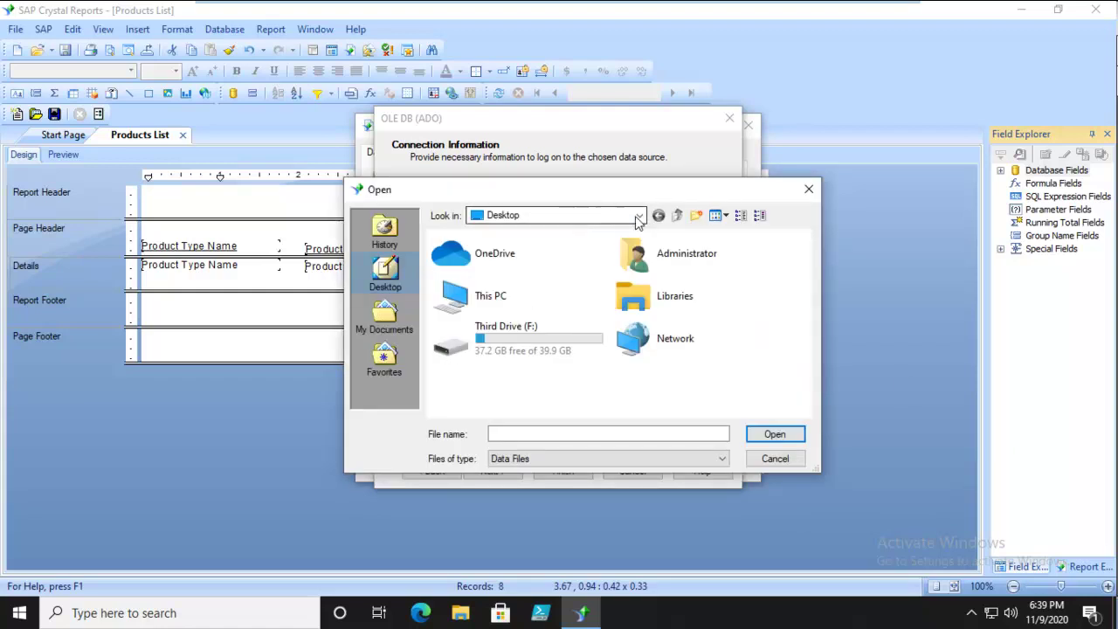
Set the data source to the Product List workbook in C:\095028Data\Enhancing Report Functionality and finish the connection.
click(638, 216)
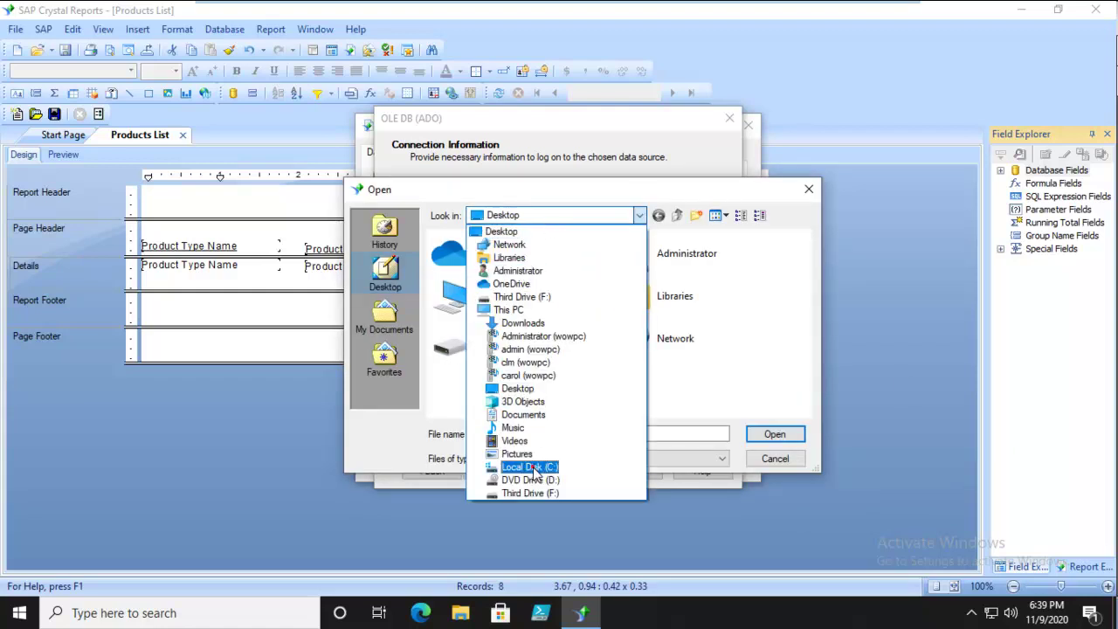
click(531, 468)
double_click(465, 255)
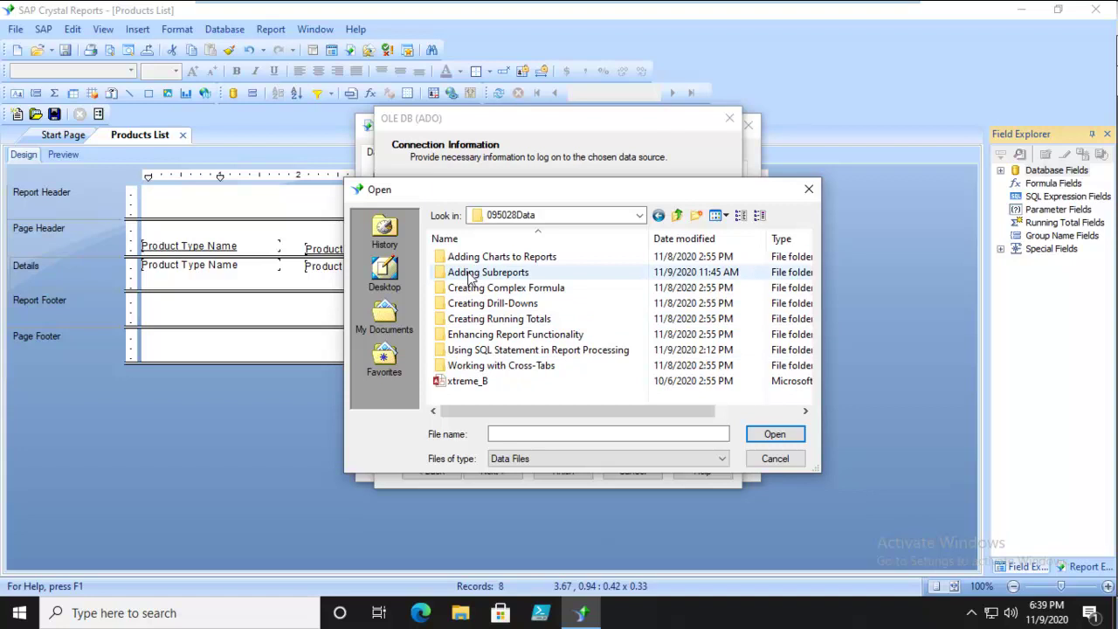
double_click(466, 337)
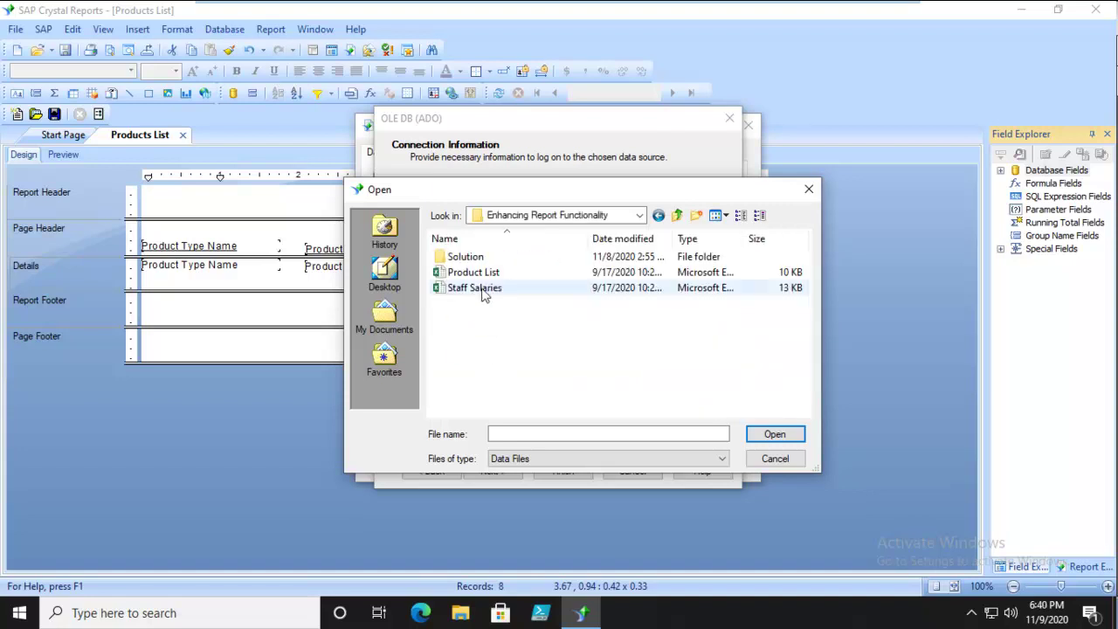
click(479, 274)
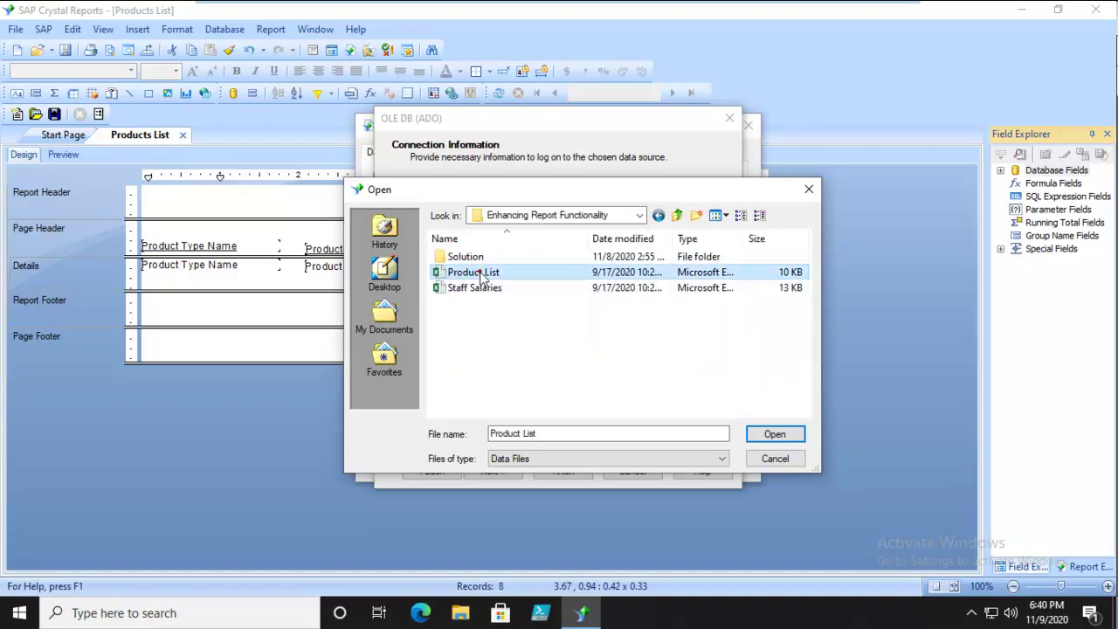
click(773, 435)
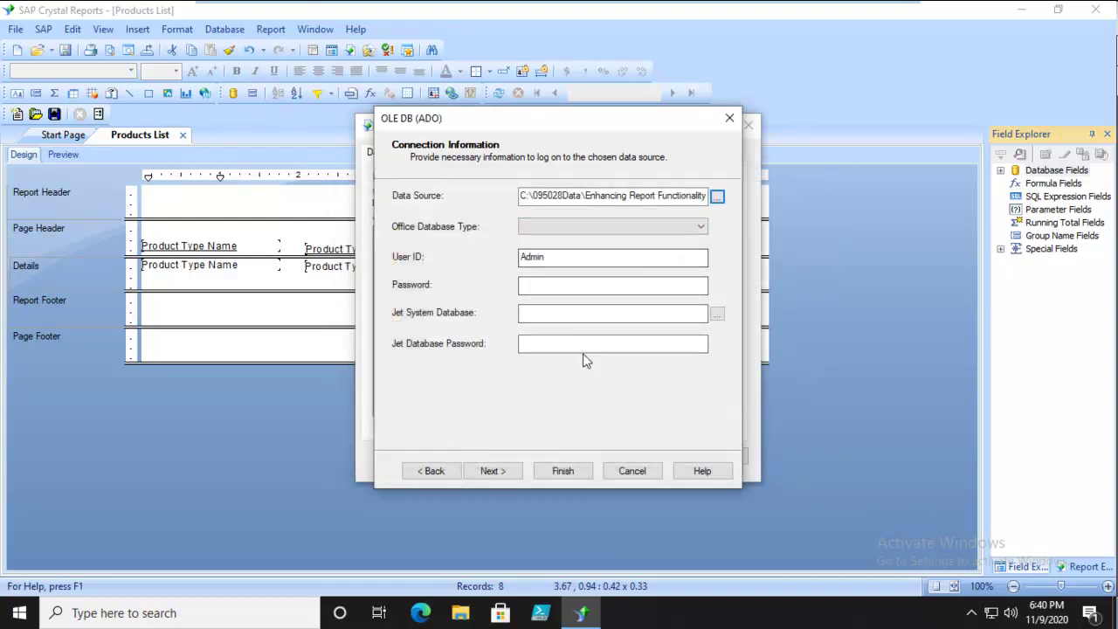
click(490, 472)
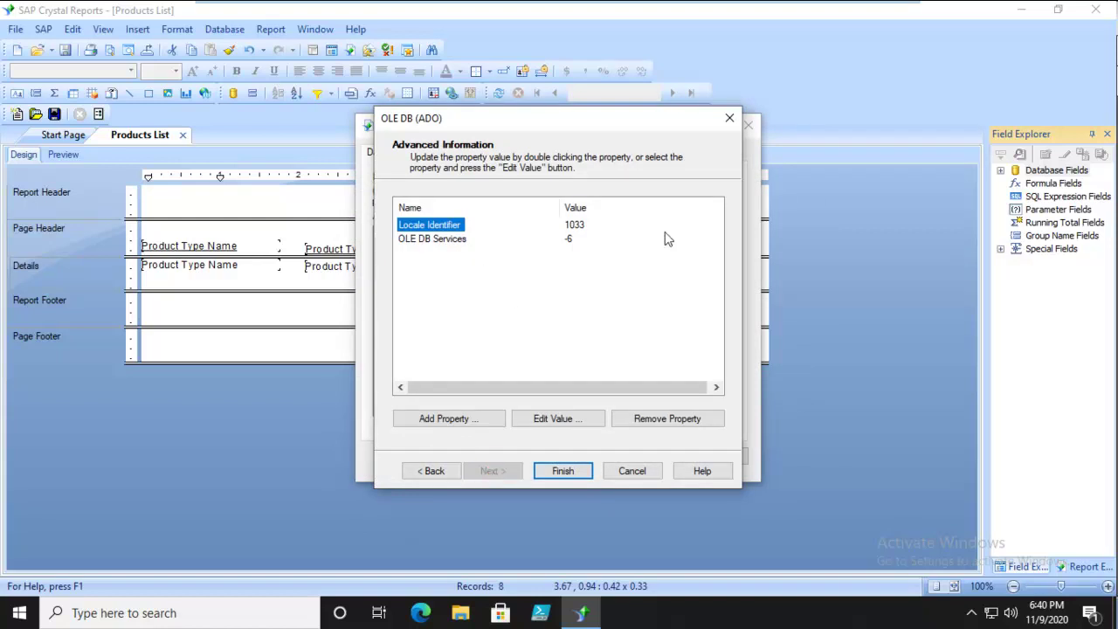
click(562, 472)
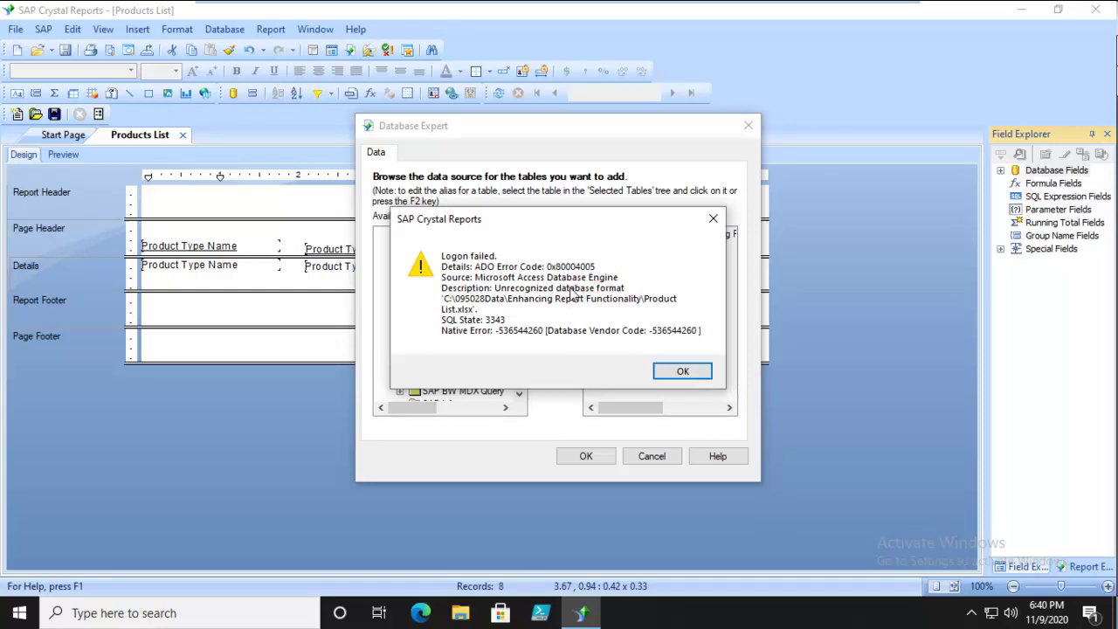
Dismiss the logon error and finish the connection with the Office database type set to Excel.
click(680, 370)
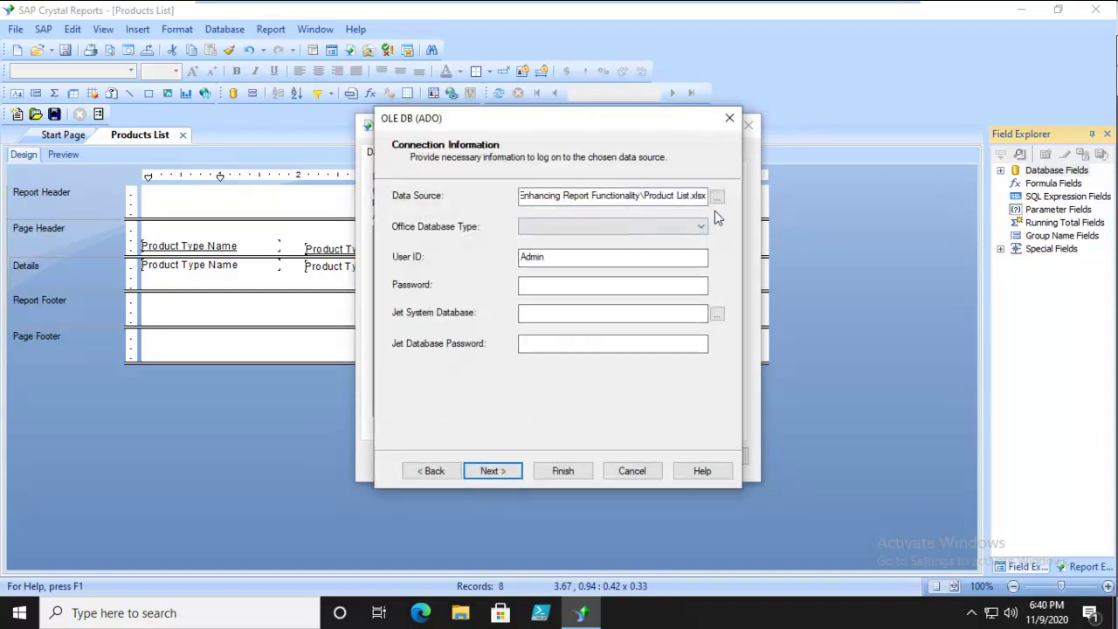
click(551, 230)
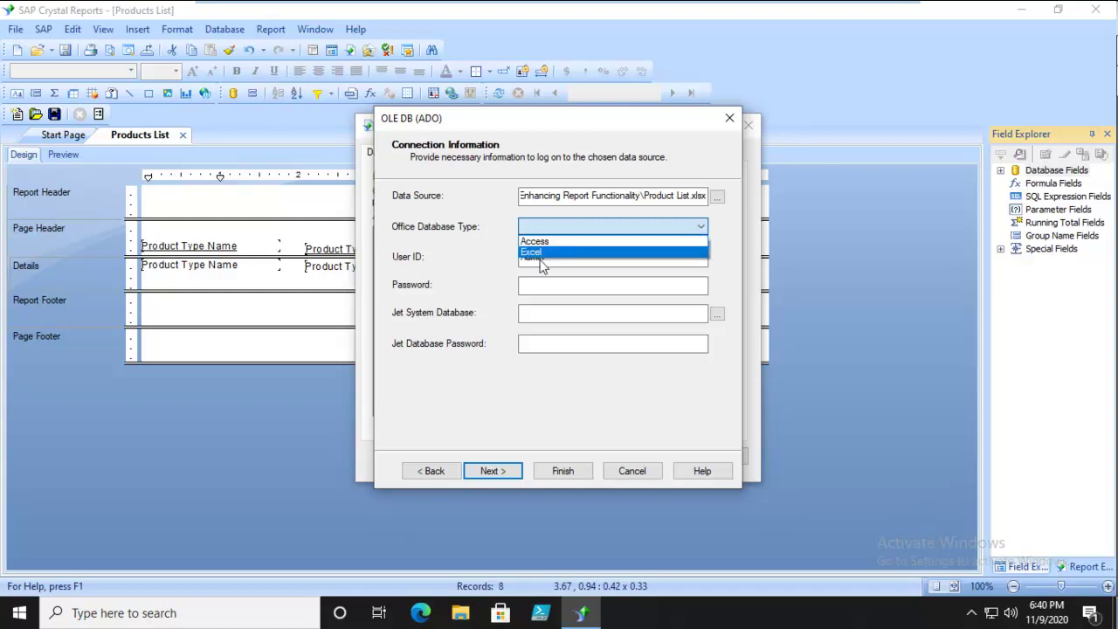
click(535, 254)
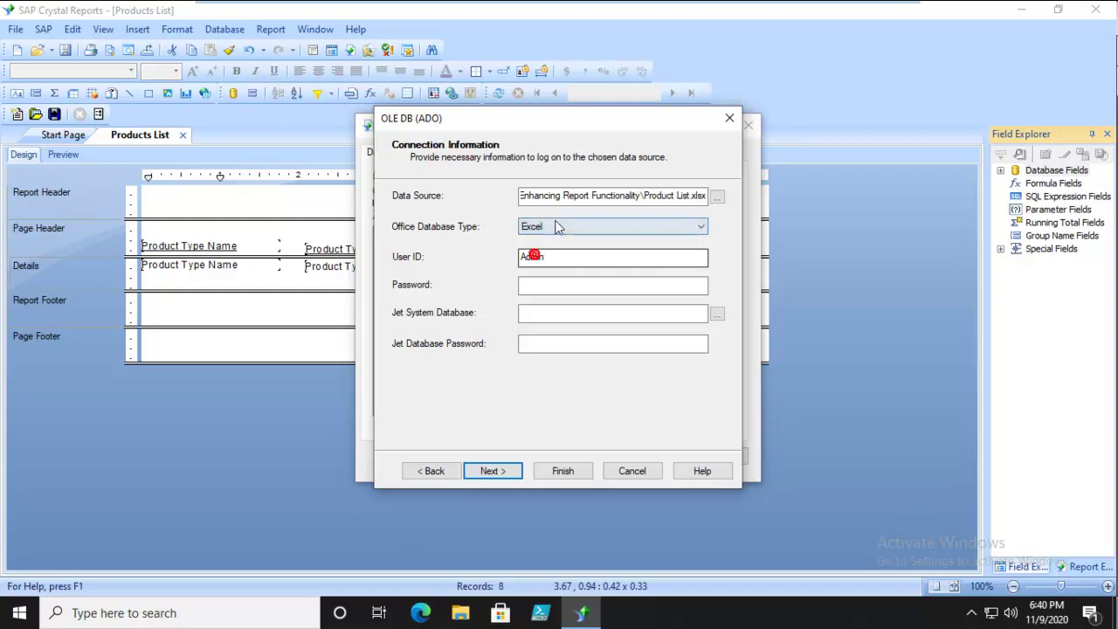
click(497, 472)
click(563, 471)
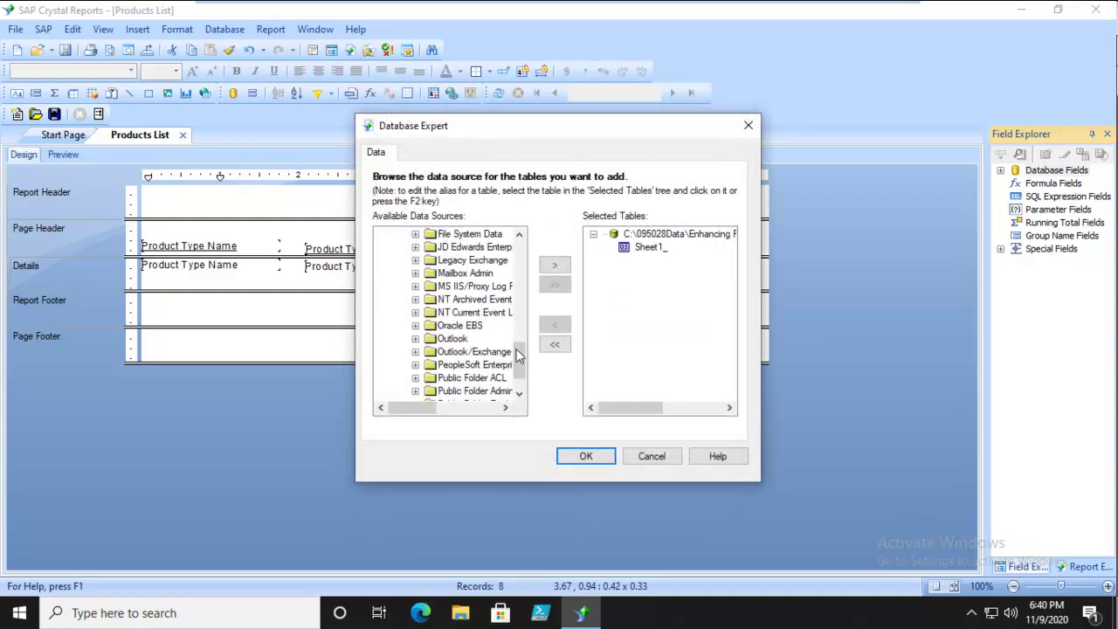
Add the first connection's Sheet1$ table again, accepting the new alias Sheet1__1.
drag(520, 358, 524, 288)
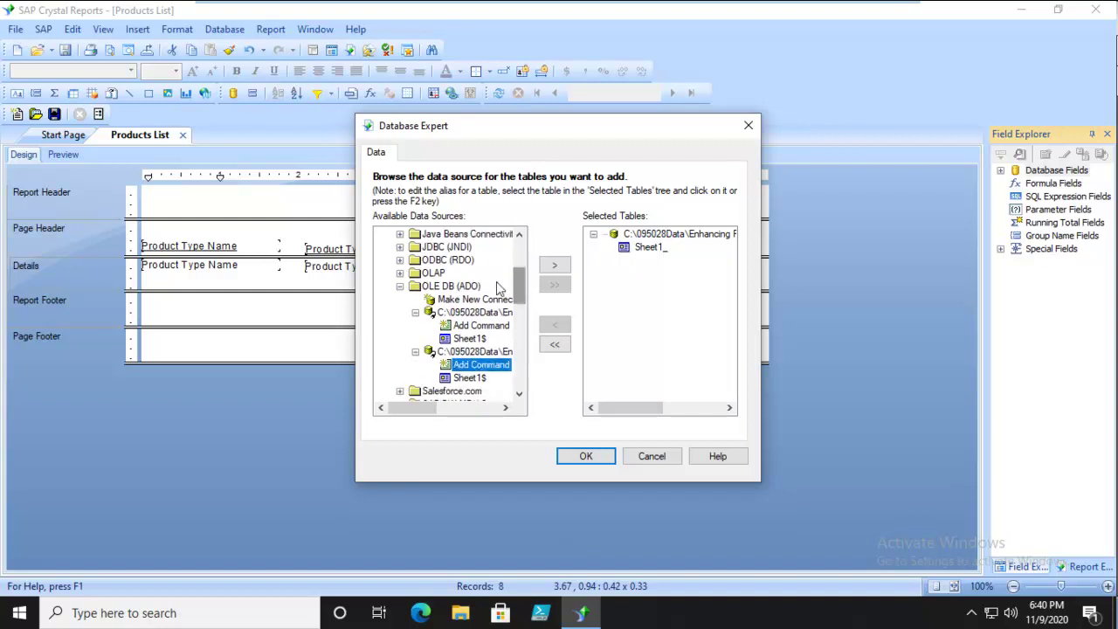
click(480, 340)
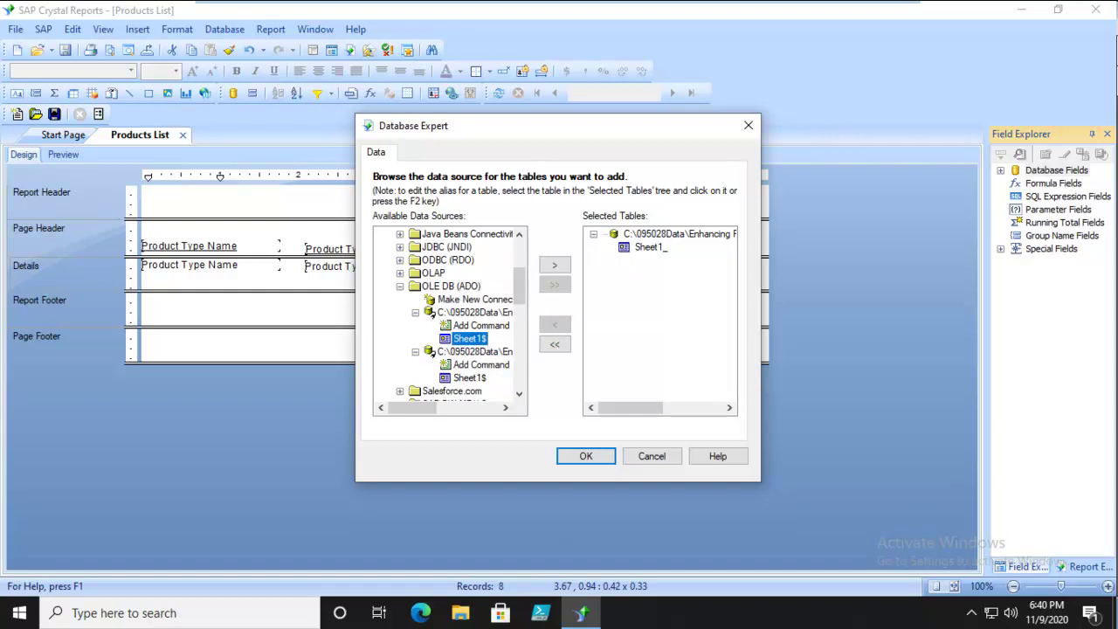
click(555, 264)
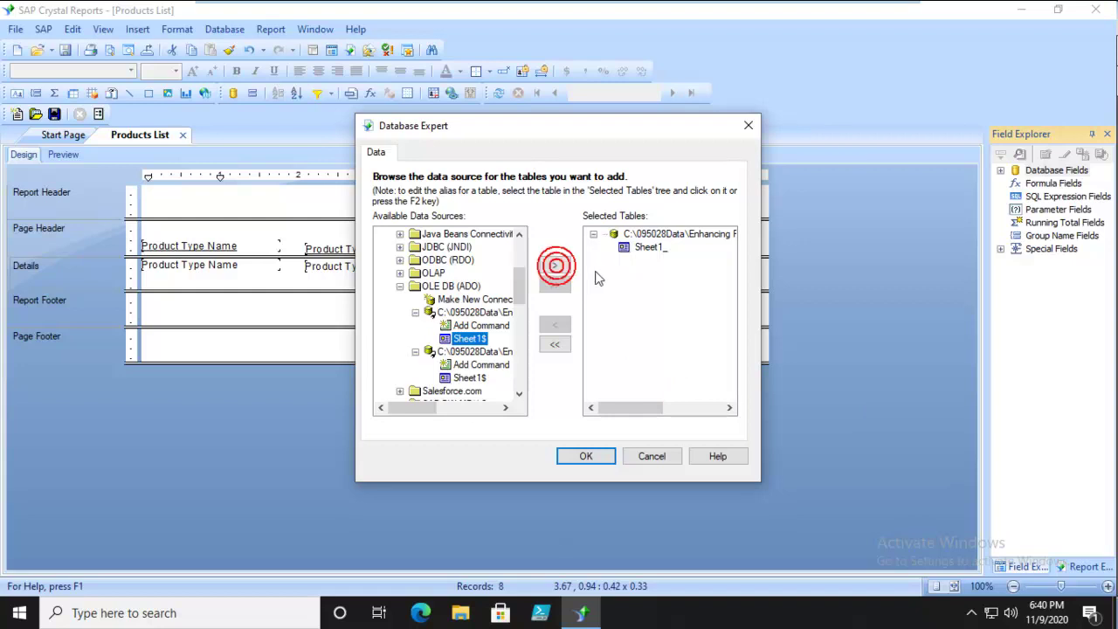
click(555, 264)
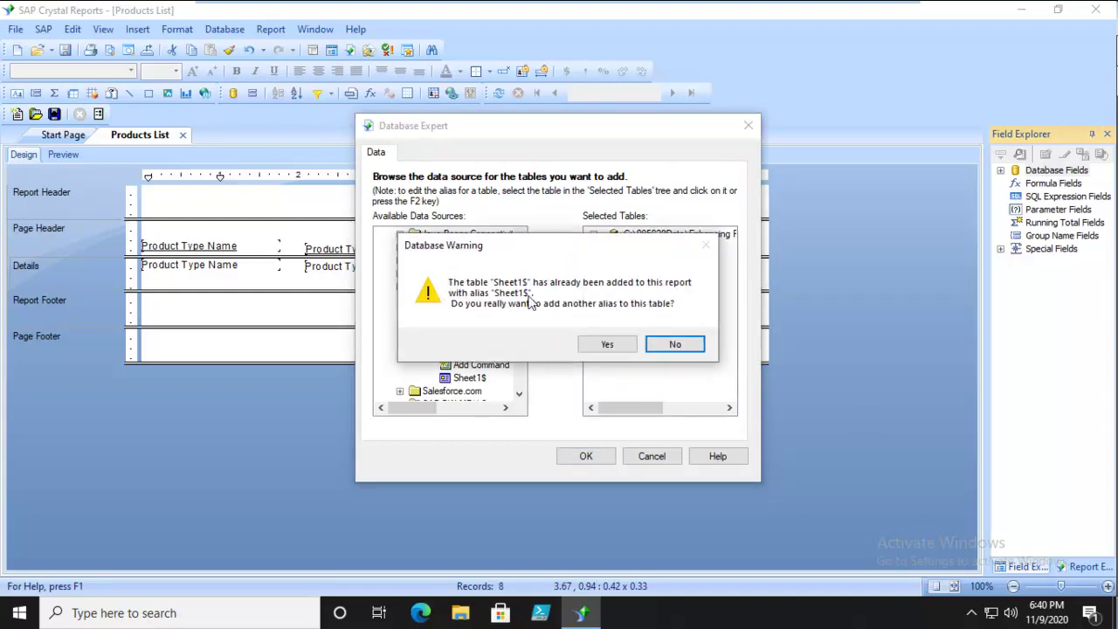
click(609, 345)
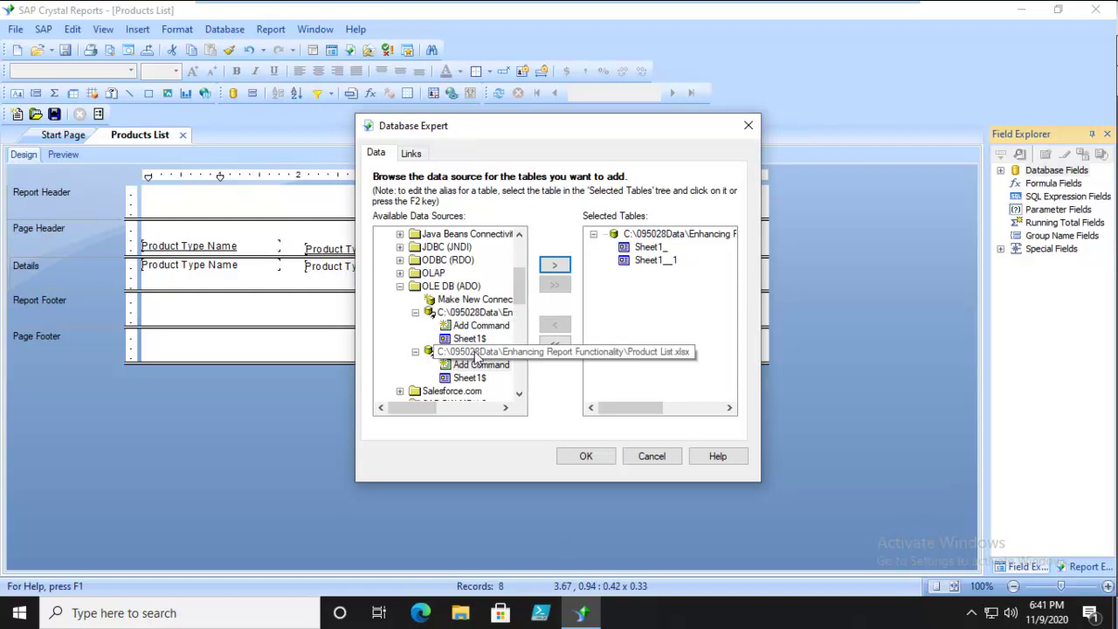
Accept the chosen tables in Database Expert and refresh the report data.
click(599, 460)
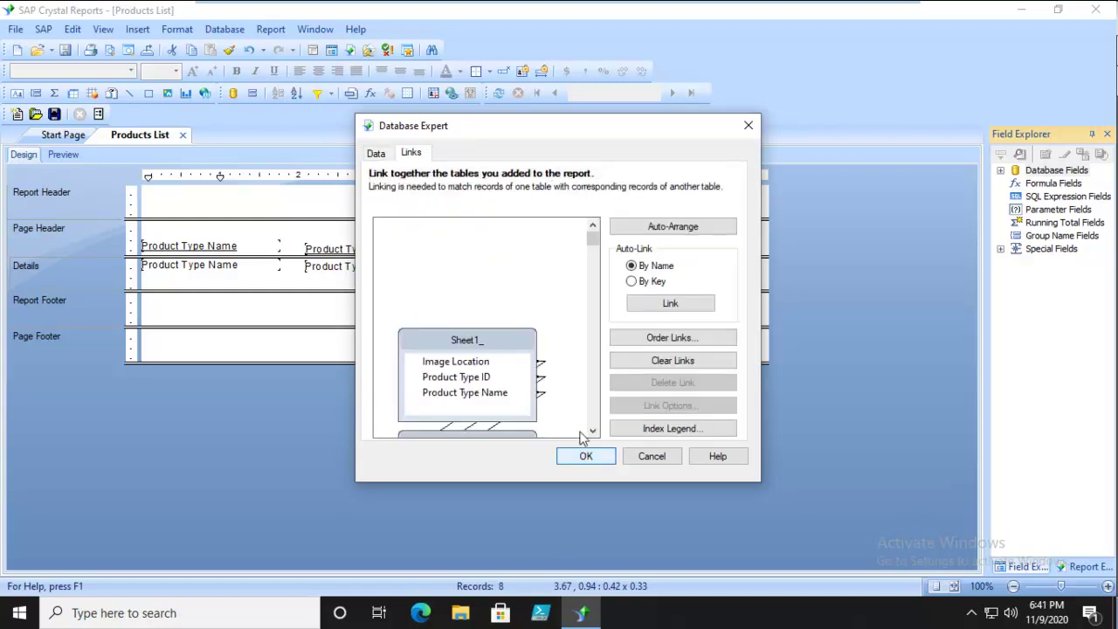
click(586, 456)
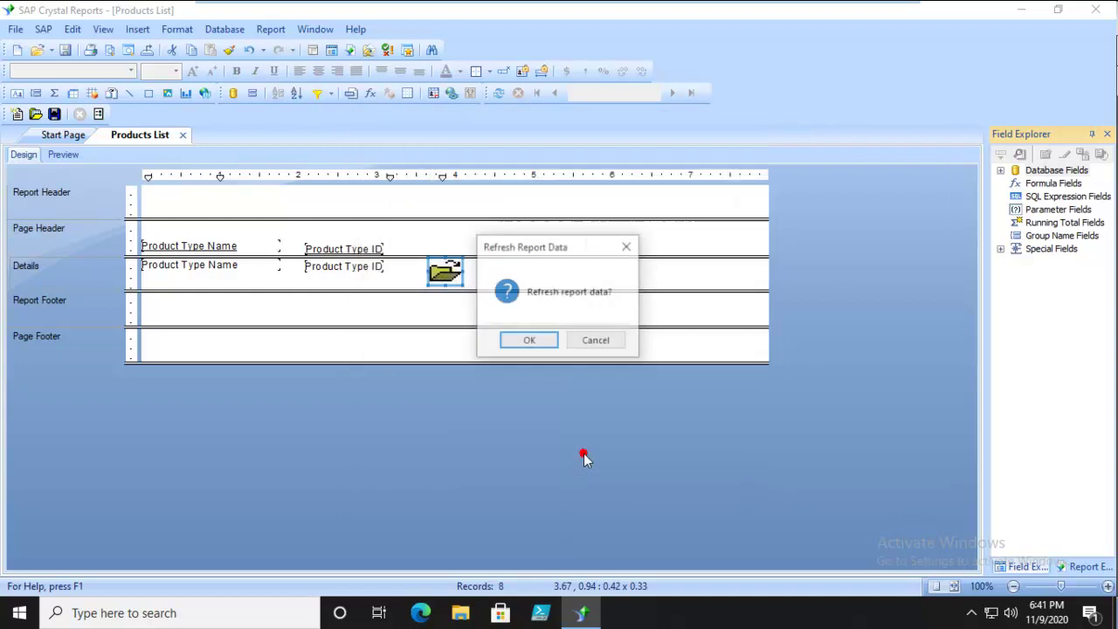
click(528, 342)
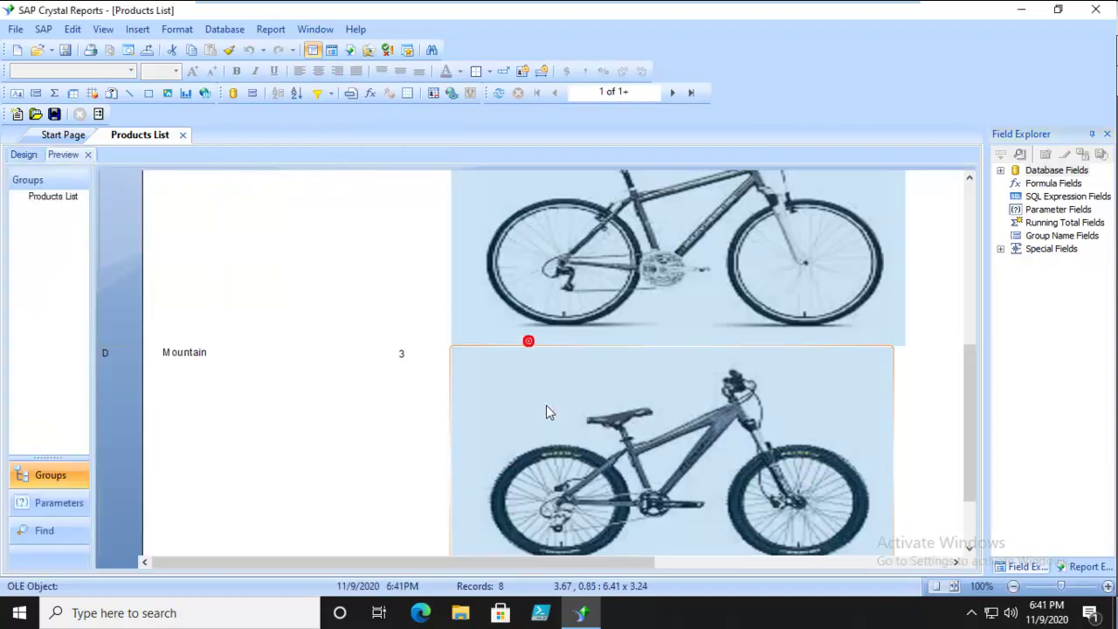
Switch between Design and Preview, then page forward to the Helmets record.
click(24, 155)
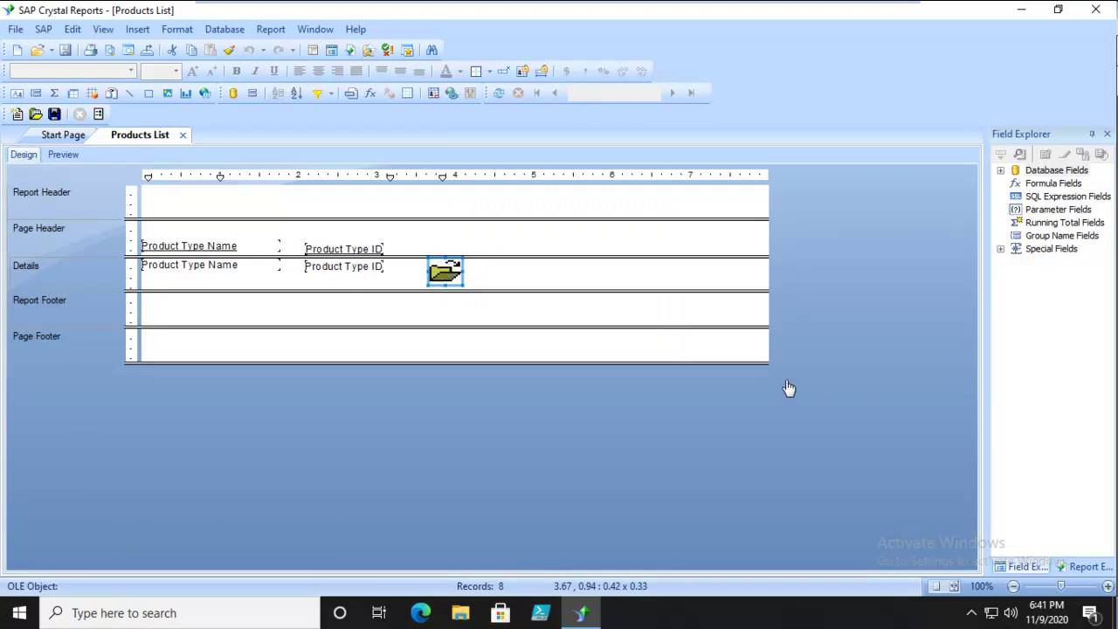
click(57, 154)
scroll(743, 336, down, 1)
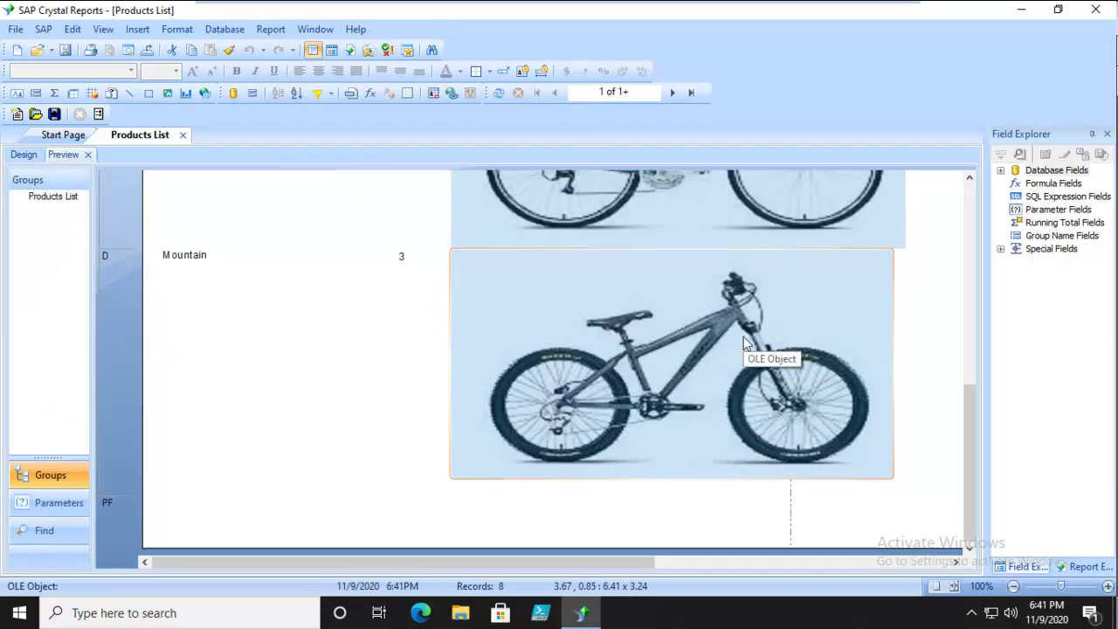
scroll(743, 336, up, 5)
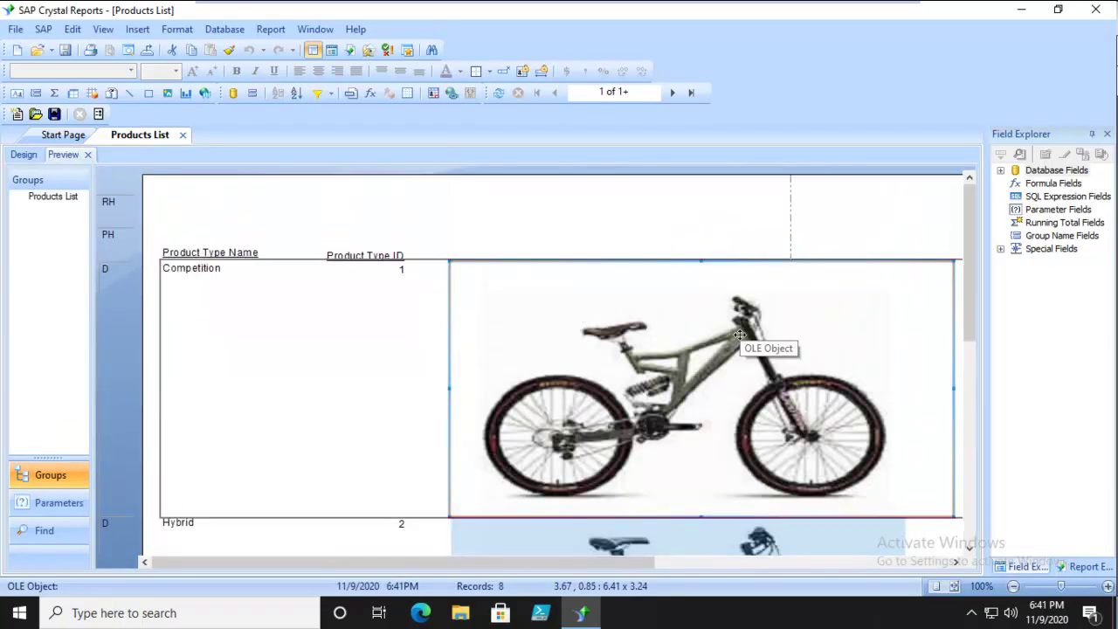
click(672, 92)
scroll(721, 381, down, 2)
scroll(722, 381, down, 3)
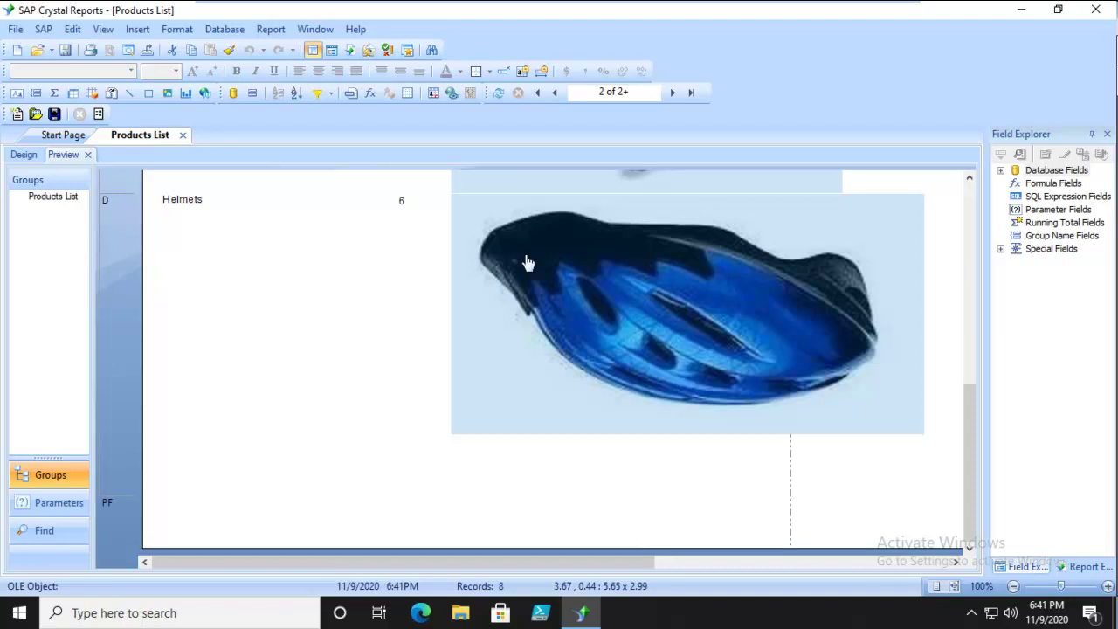
Inspect the options of the Helmets row picture, then open File Explorer.
click(513, 306)
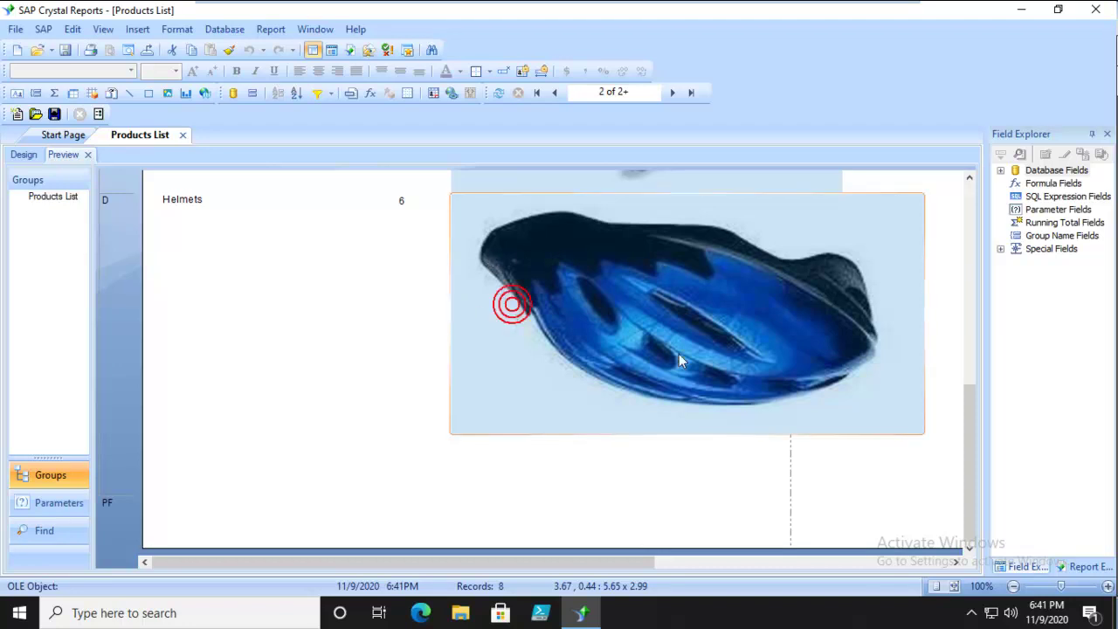
right_click(701, 284)
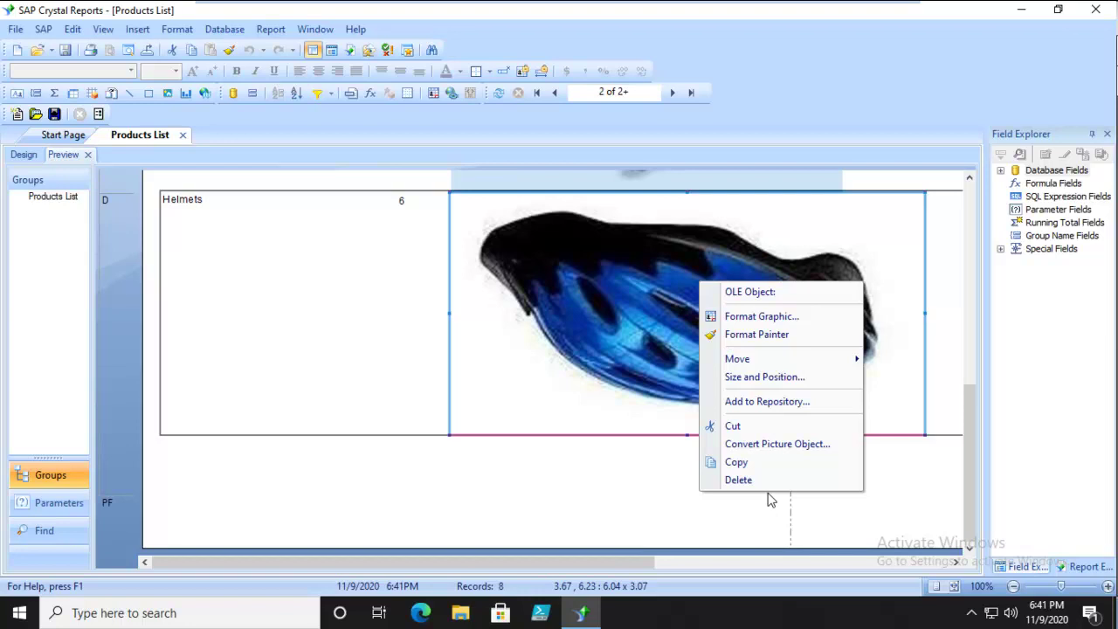
click(499, 510)
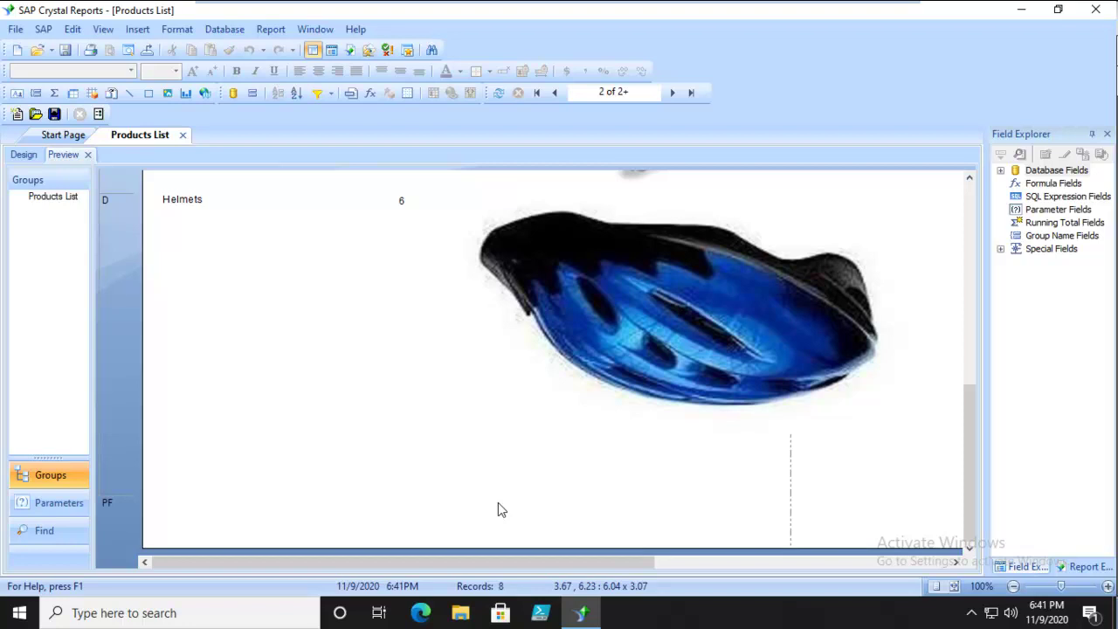
click(462, 617)
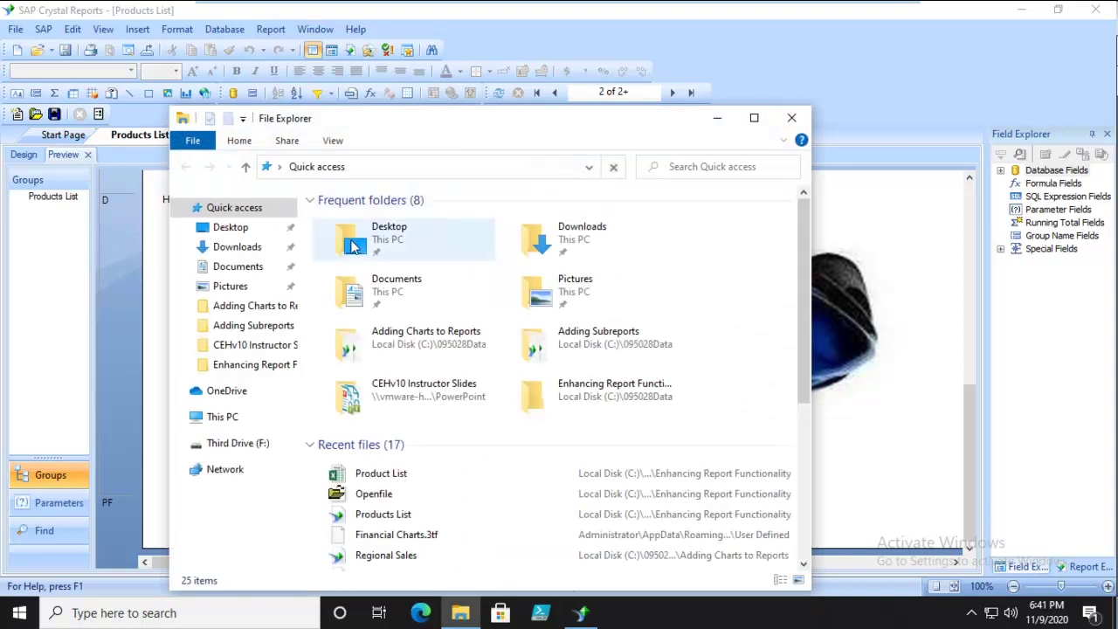
Browse to C:\095028Data\Enhancing Report Functionality.
click(261, 420)
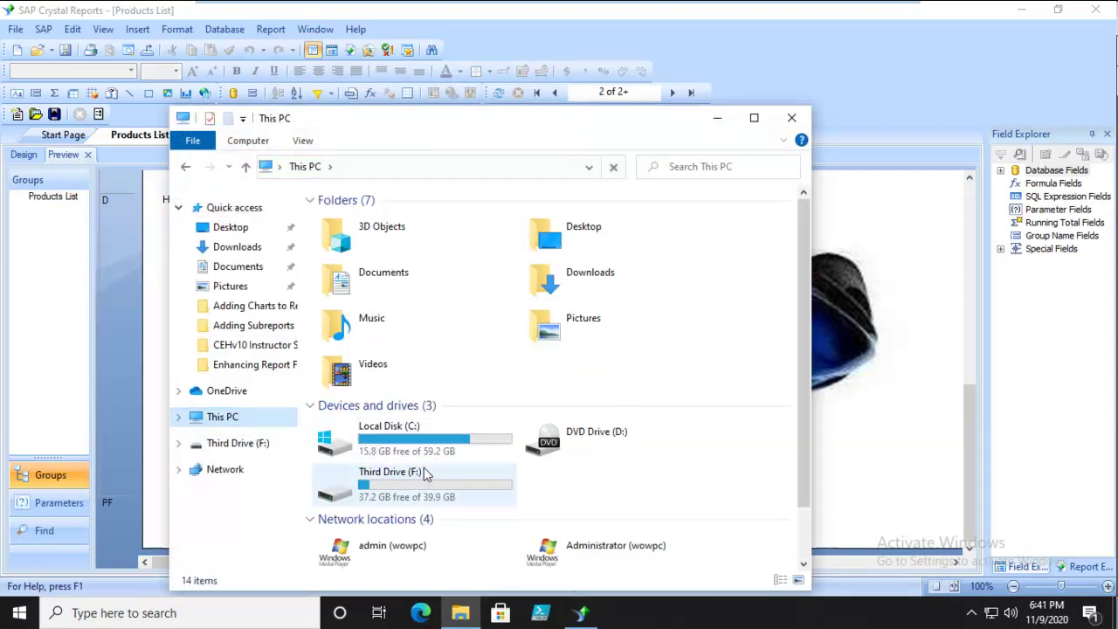
double_click(449, 447)
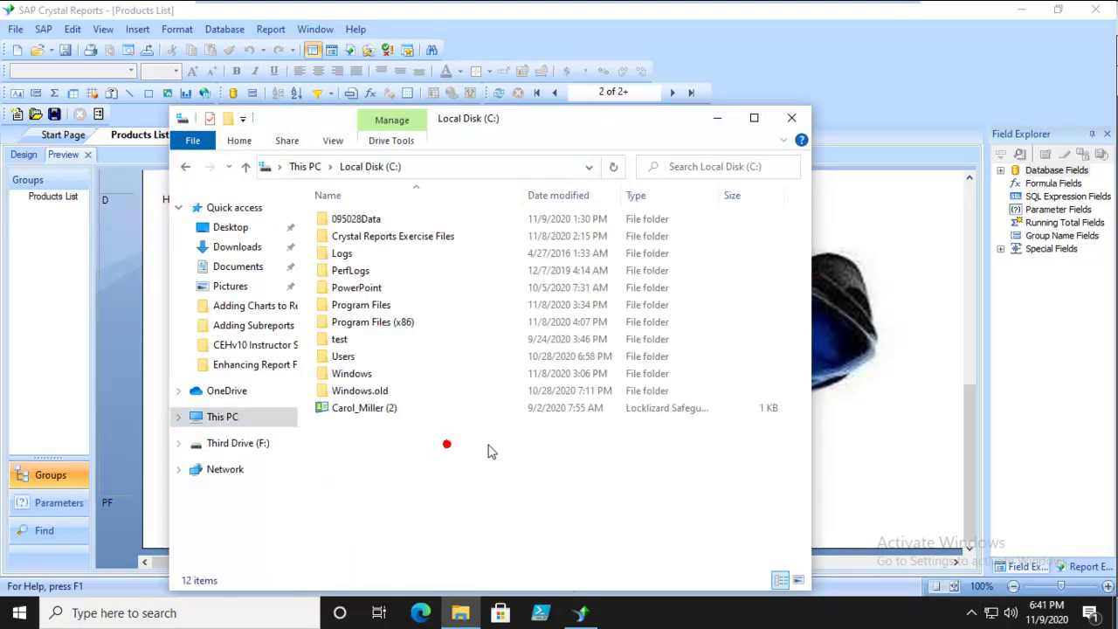
double_click(377, 219)
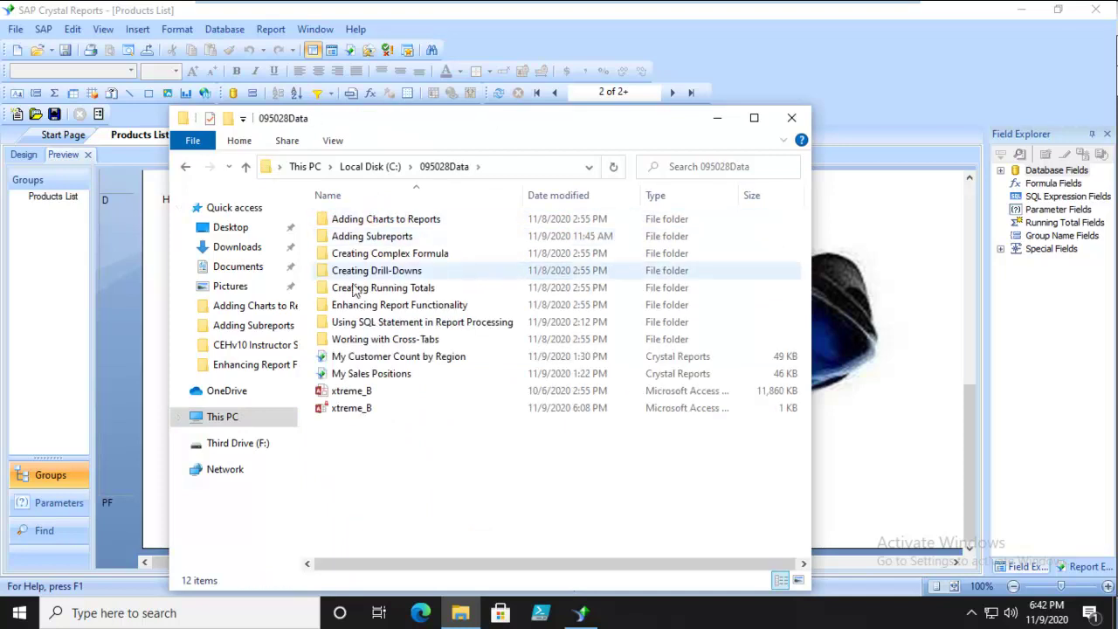
double_click(344, 304)
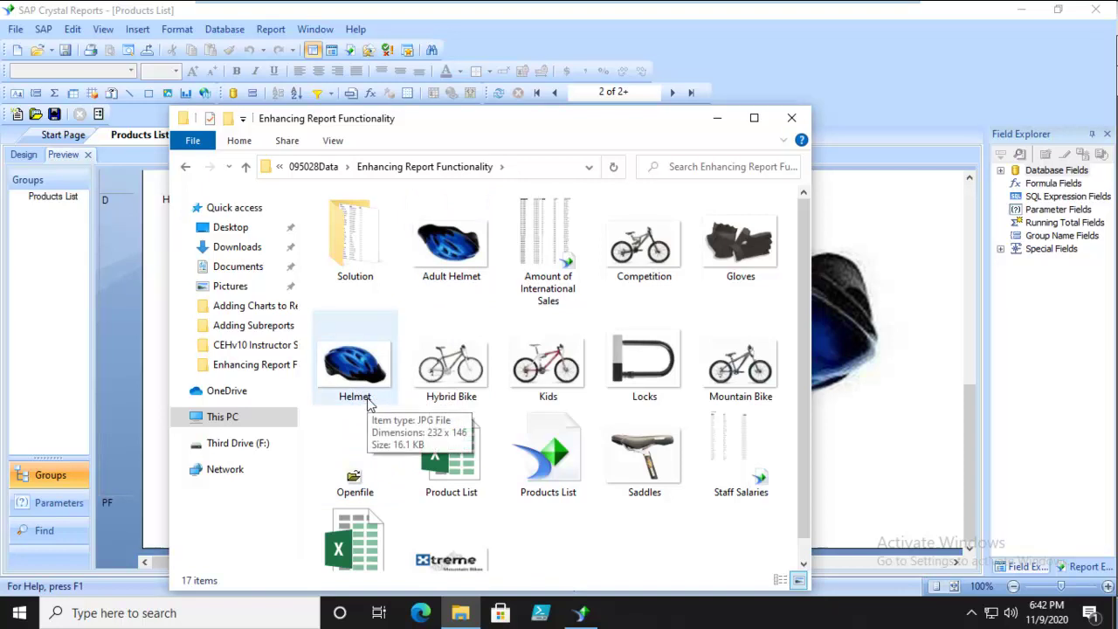
Rename the Adult Helmet picture to AHelmet.
click(451, 280)
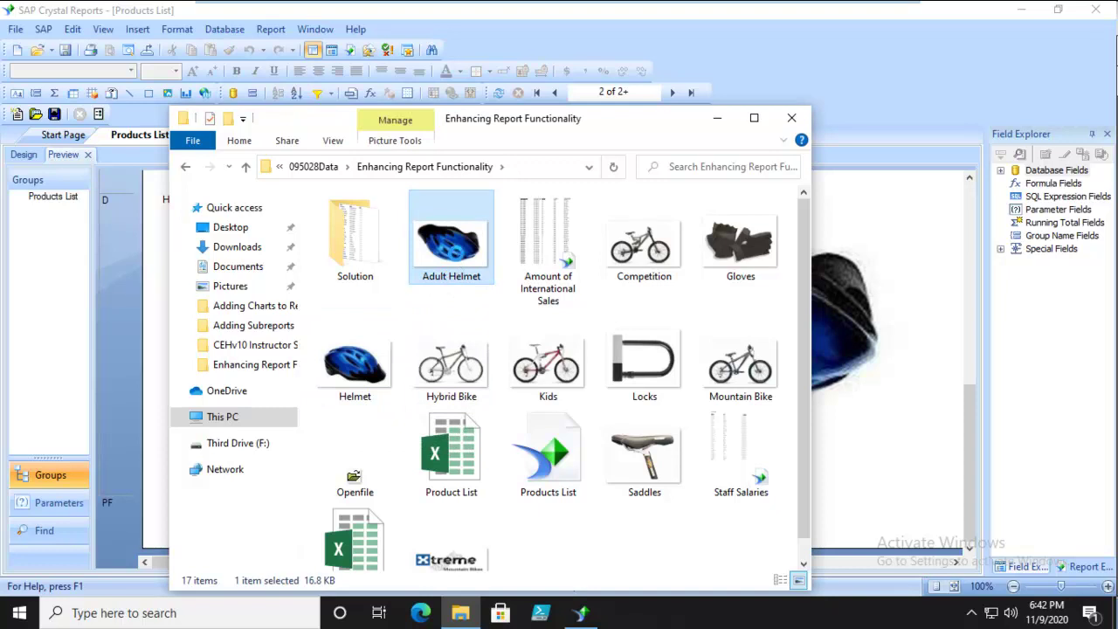
right_click(456, 284)
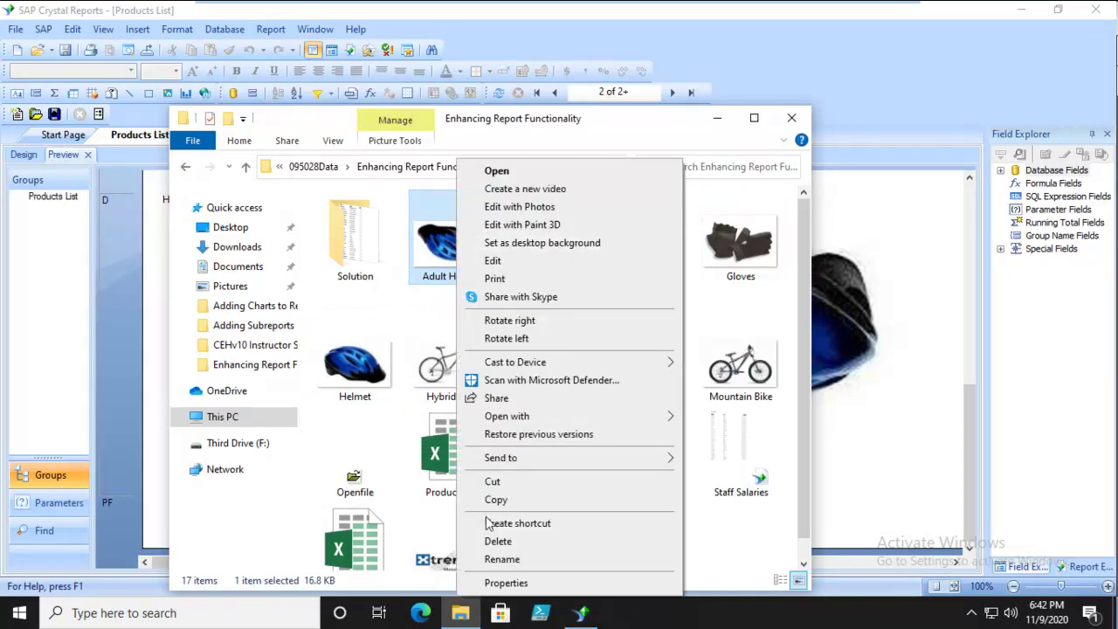
click(490, 561)
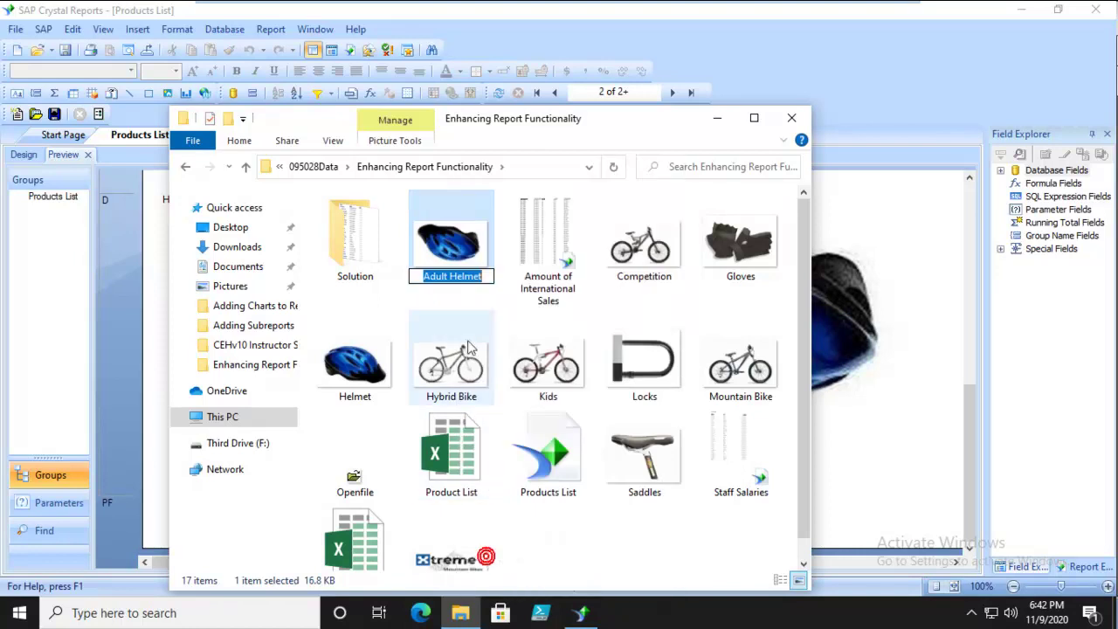
click(450, 278)
key(BackSpace)
key(BackSpace)
key(BackSpace)
key(BackSpace)
key(BackSpace)
key(Return)
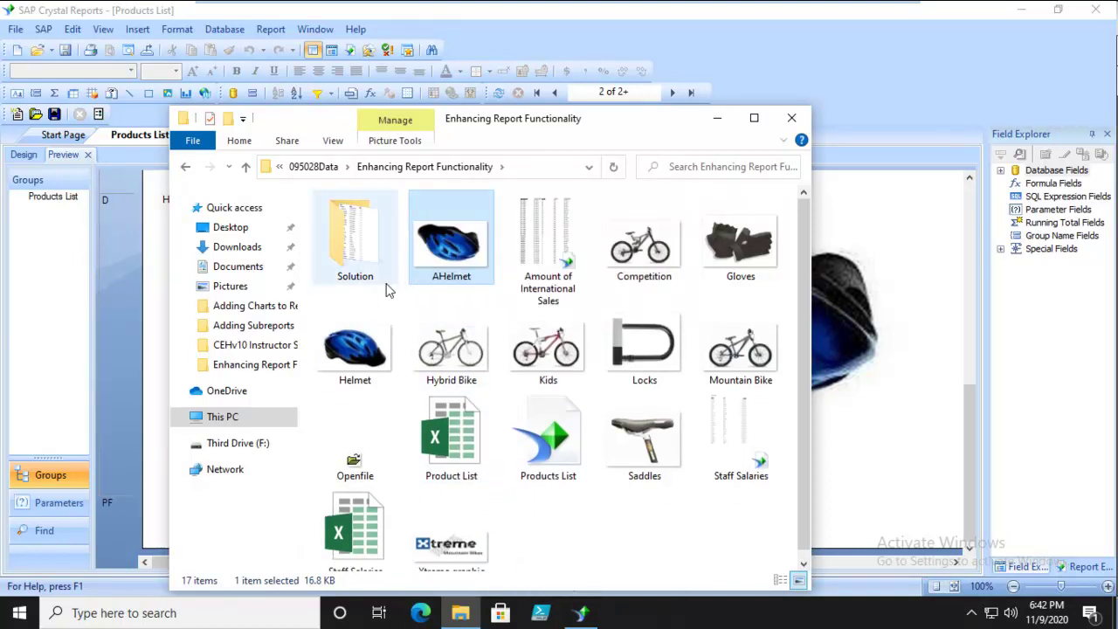
Rename the Helmet picture to Adult Helmet.
click(362, 358)
right_click(362, 358)
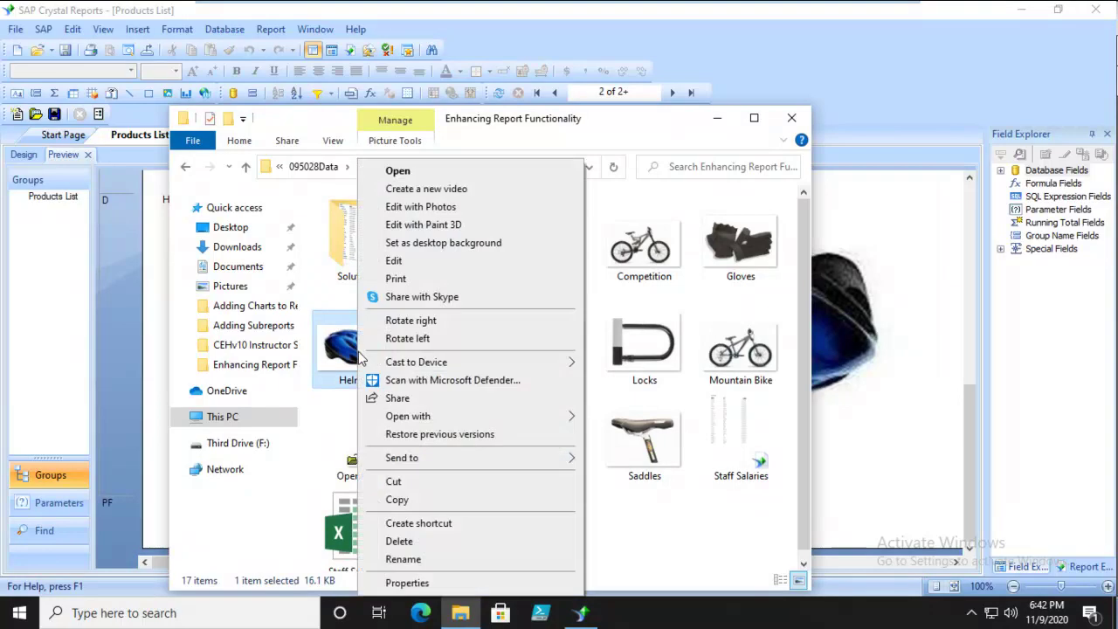
click(403, 559)
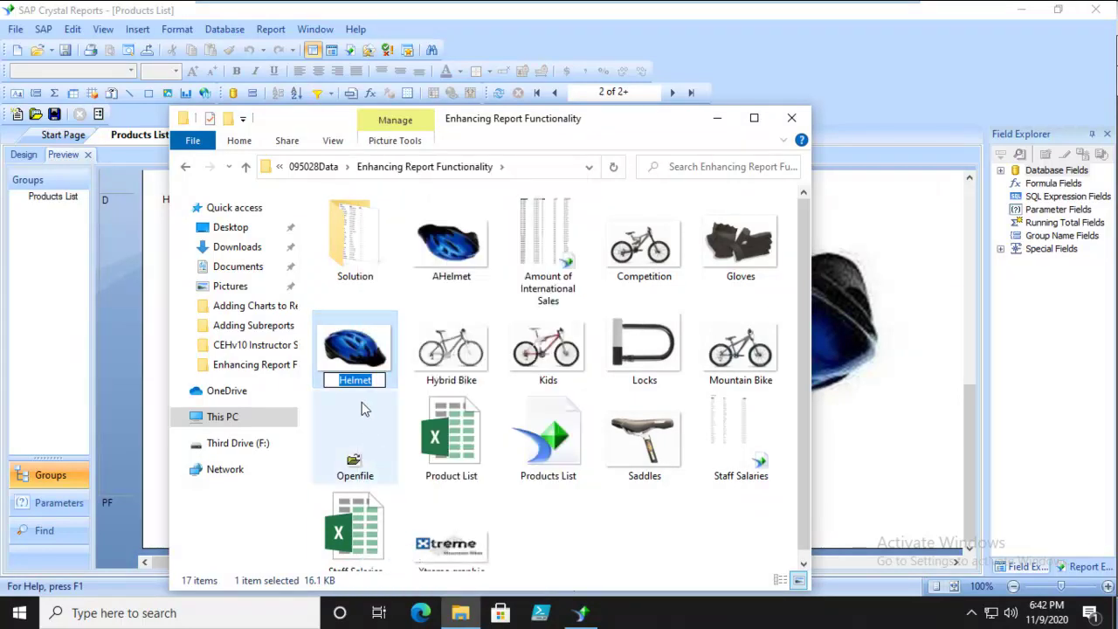
text(Adult Helmet)
key(Return)
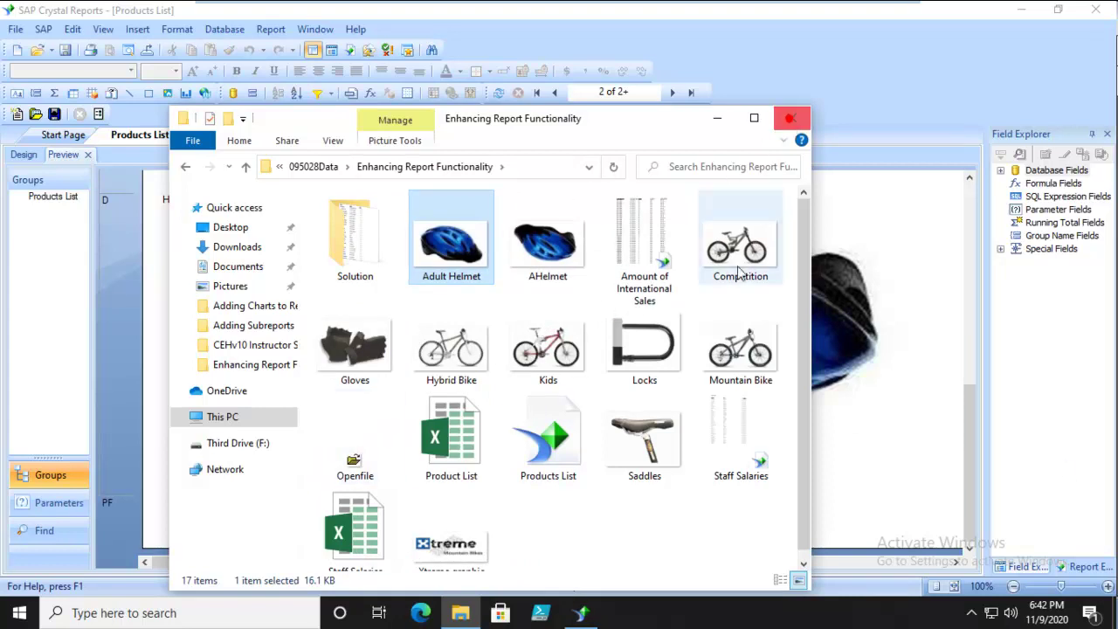
Close File Explorer and refresh the report data to load the renamed helmet image.
click(790, 118)
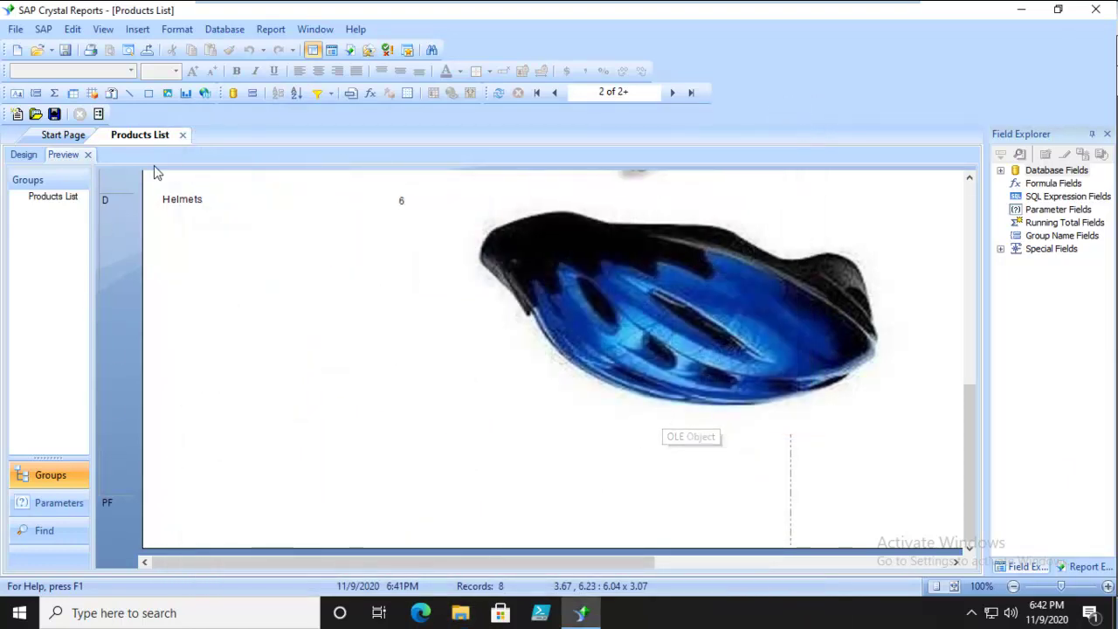
click(498, 91)
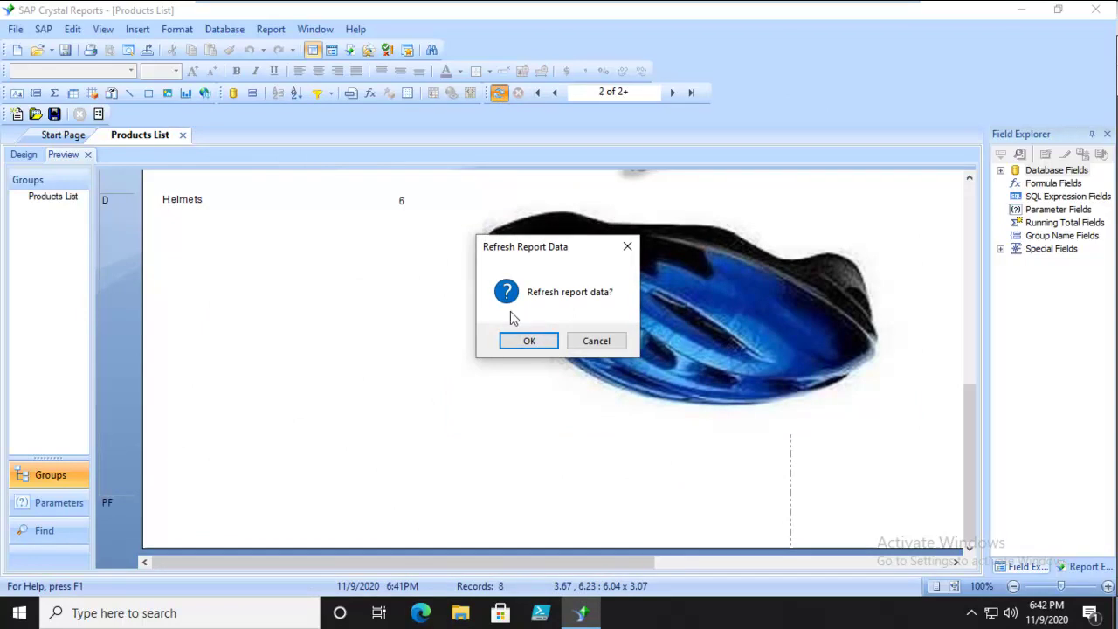
click(516, 345)
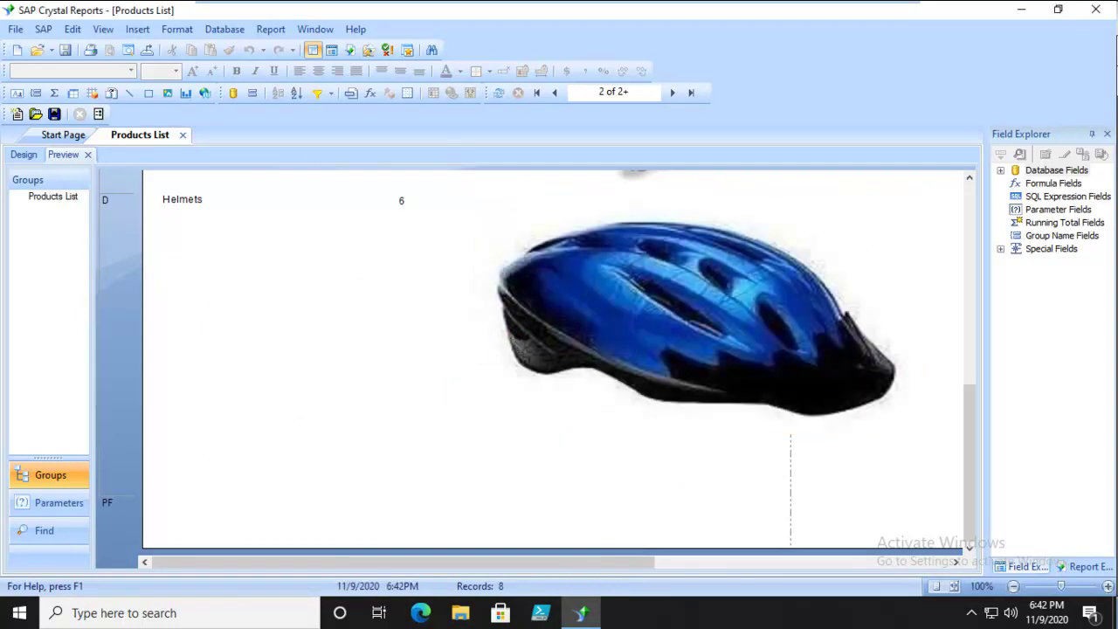